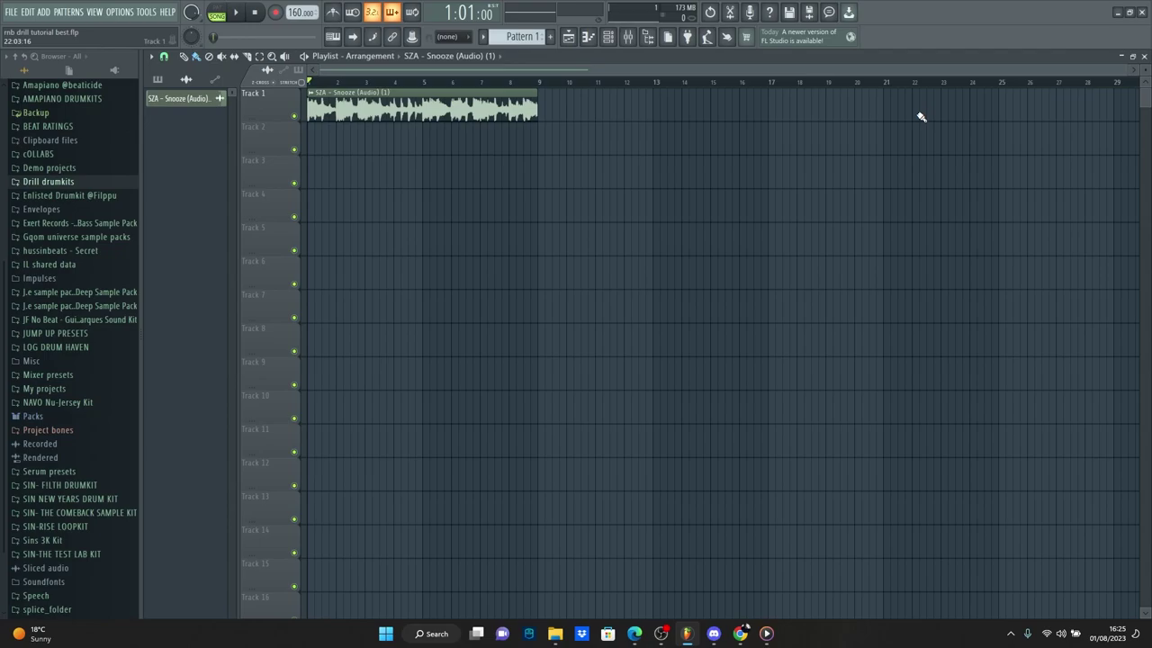
Play back the SZA - Snooze loop in the arrangement and pause it.
click(251, 15)
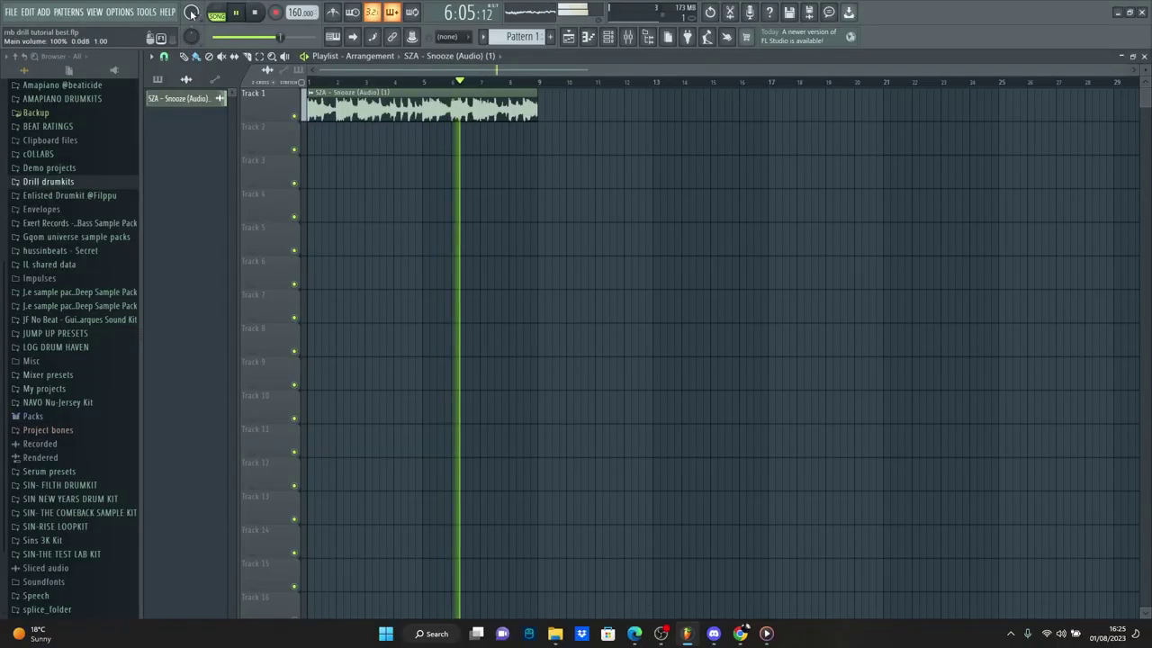
click(241, 13)
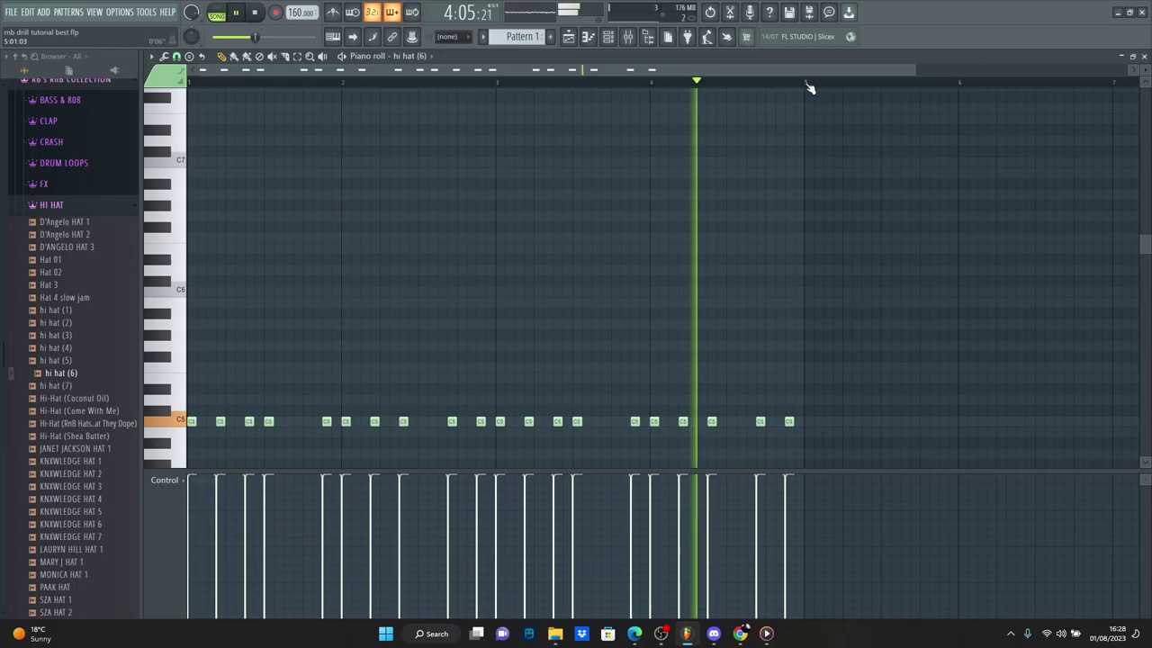
Duplicate the hi-hat notes of bars 1–4 into bars 5–8, clear the selection and stop playback.
drag(805, 83, 189, 82)
key(ctrl+b)
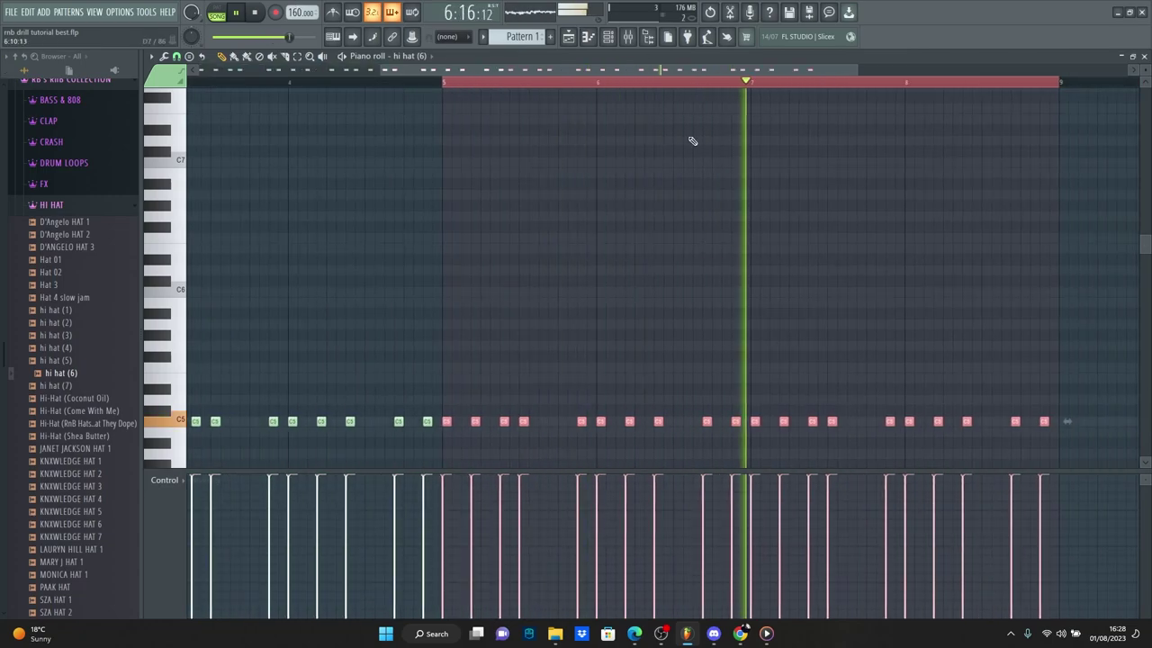
scroll(359, 216, left, 4)
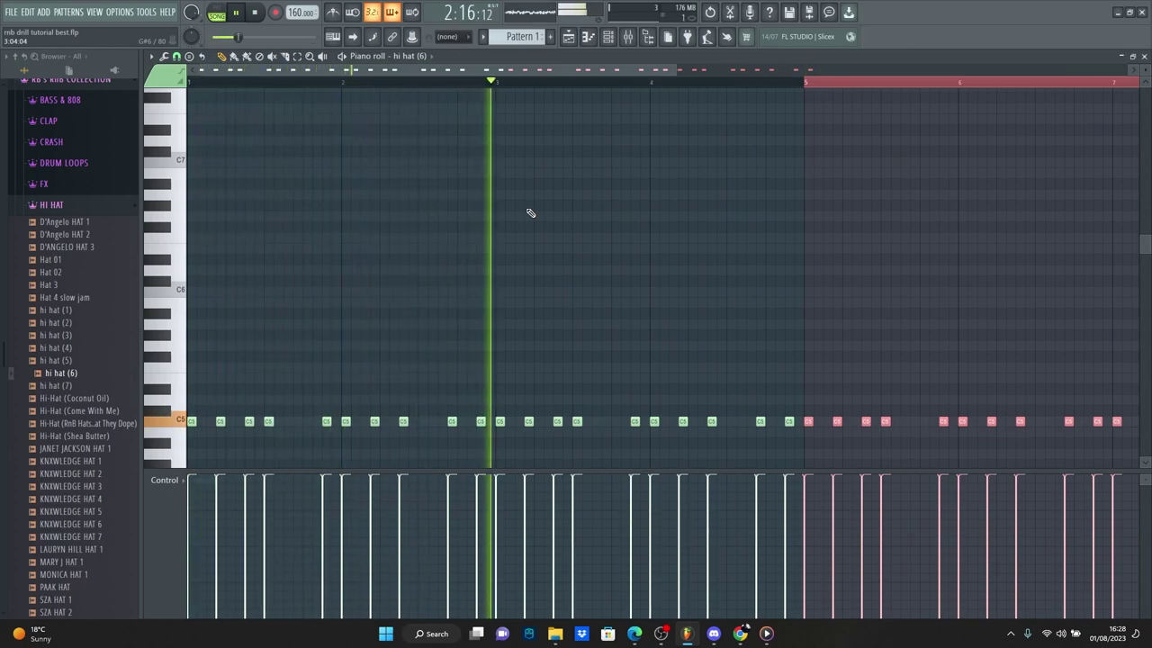
click(860, 82)
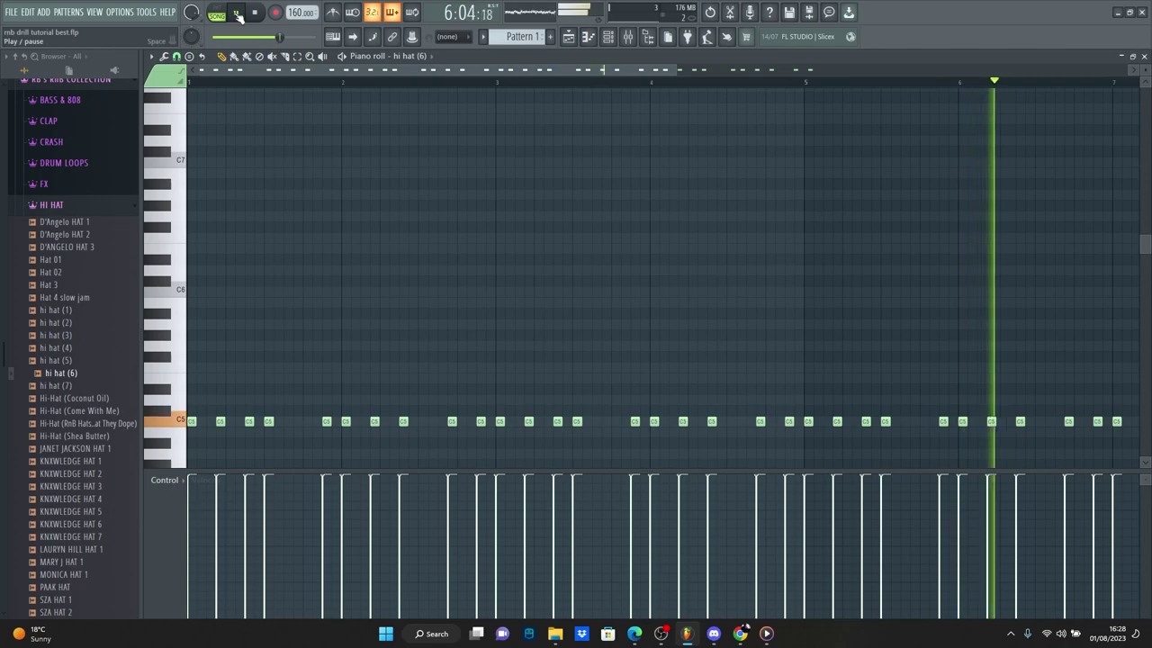
key(space)
Collapse the HI HAT folder, expand the SNAP folder and audition its samples, ending on Snap (1).
click(123, 206)
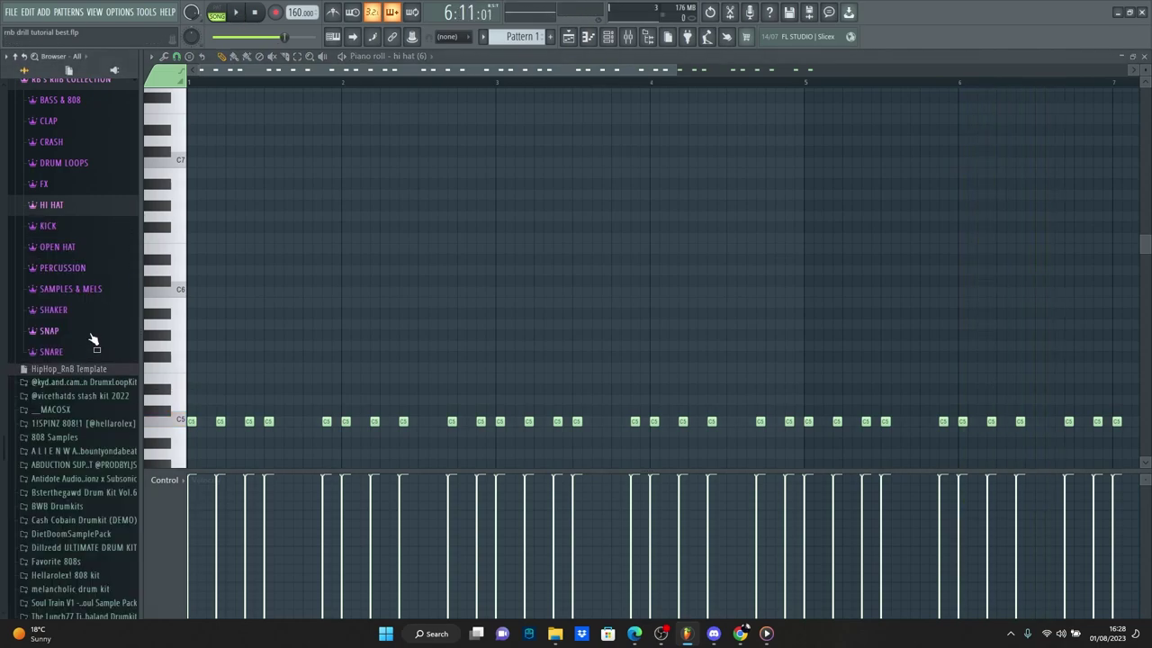
click(92, 334)
click(96, 374)
click(522, 566)
click(477, 641)
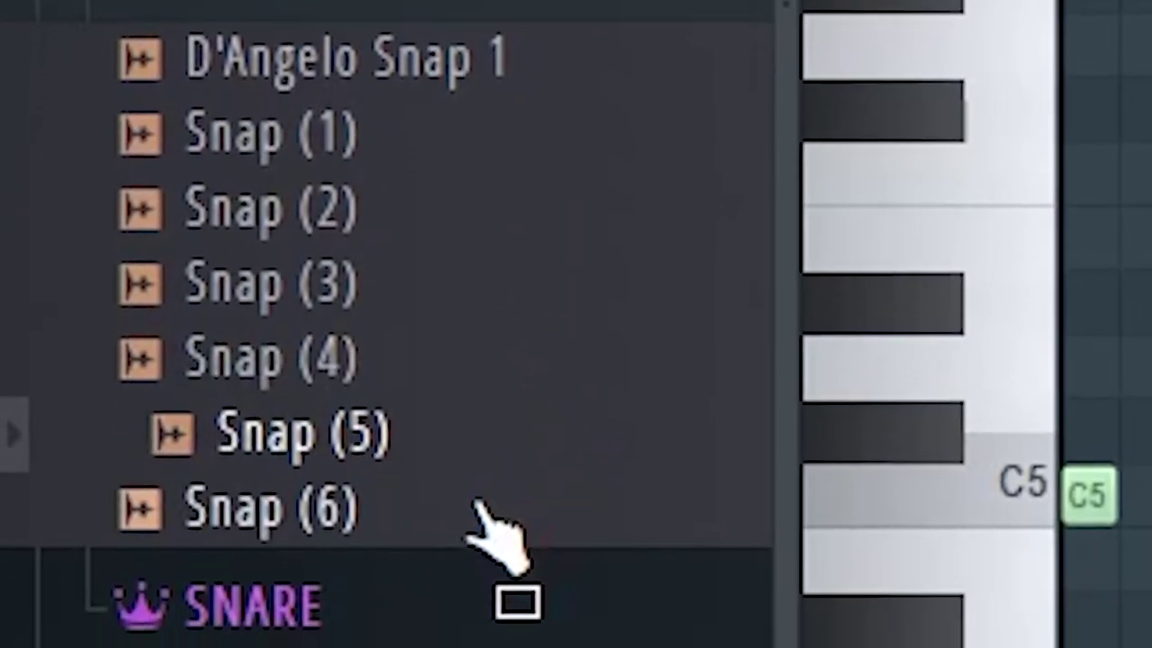
click(471, 504)
click(514, 346)
click(509, 281)
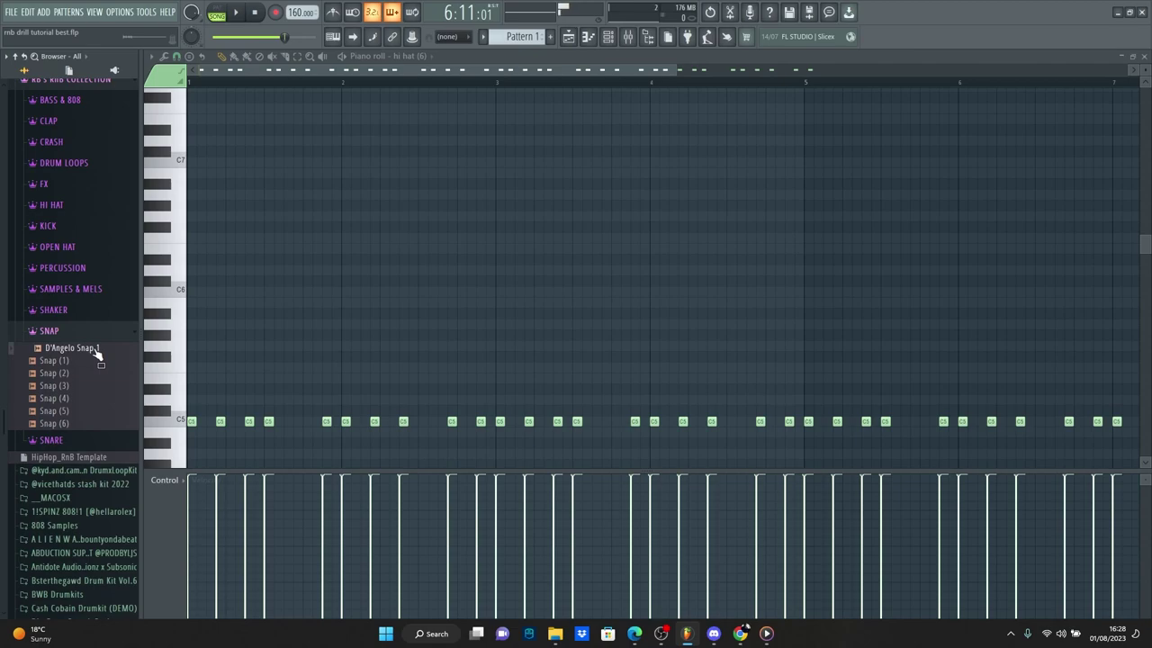
click(93, 361)
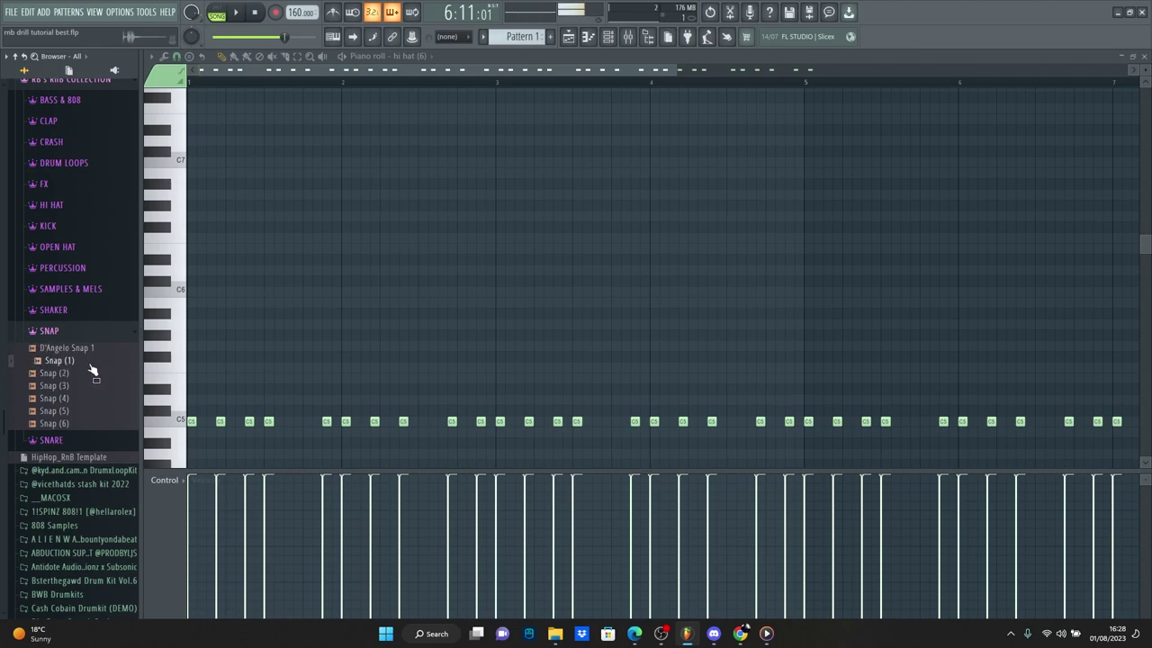
Load the Snap (1) sample as a new channel and show its empty piano roll.
drag(610, 71, 595, 383)
click(421, 56)
click(427, 170)
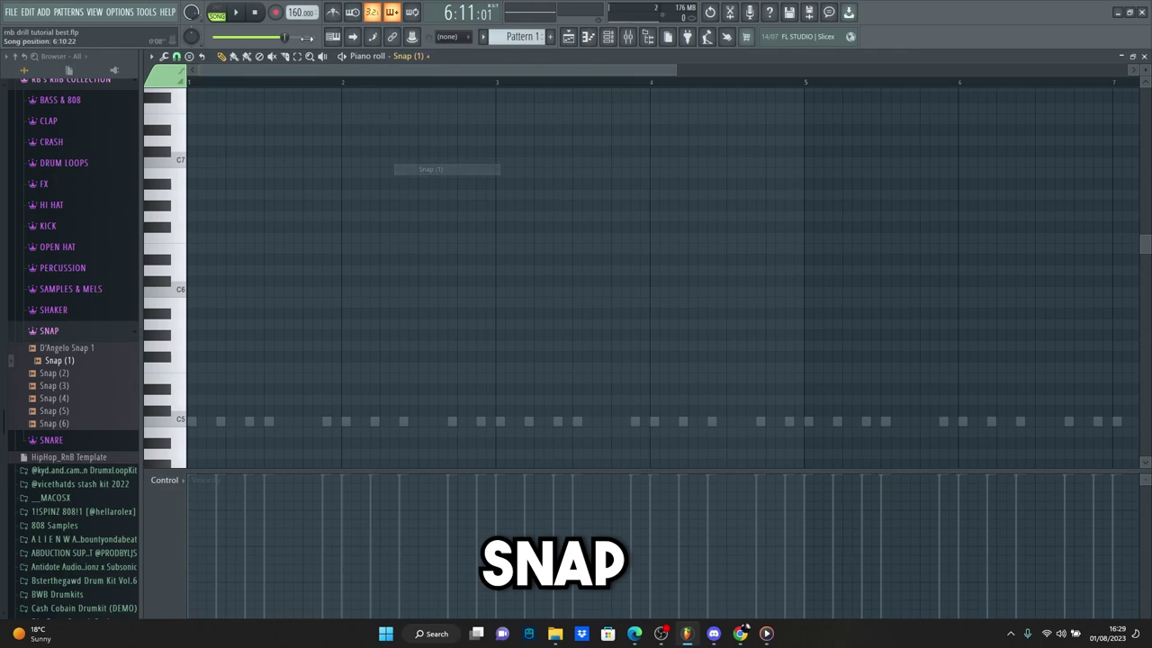
During playback, place C5 snap notes near the ends of bars 2 and 4, deleting the misplaced note in bar 4.
key(space)
drag(424, 422, 463, 422)
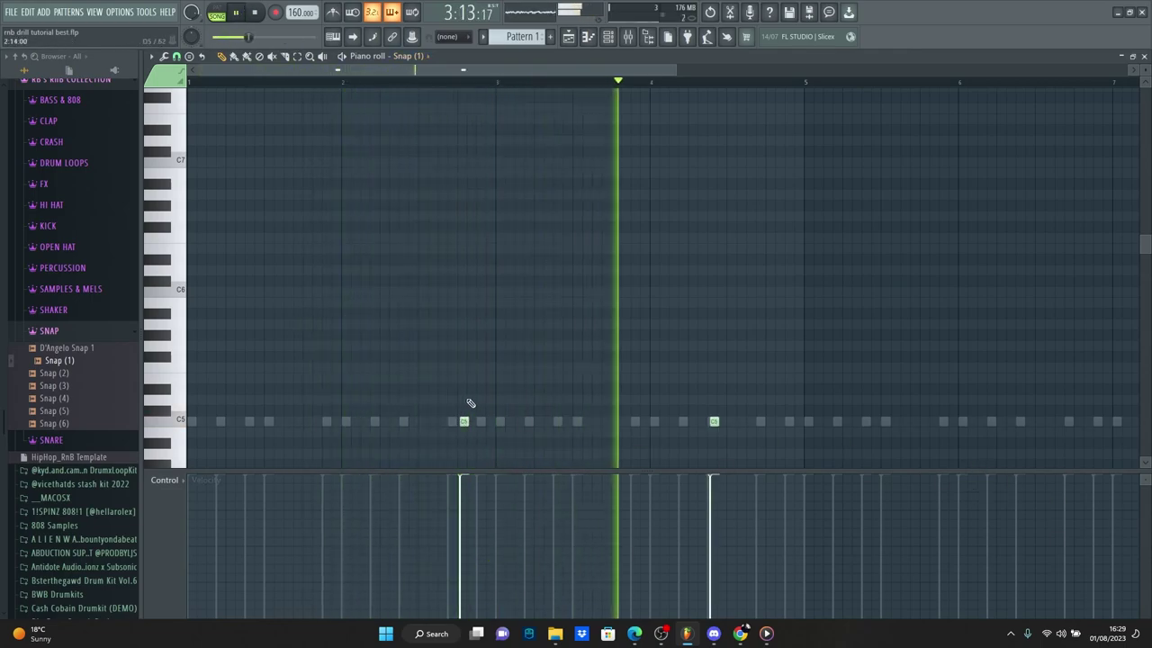
right_click(713, 421)
click(764, 422)
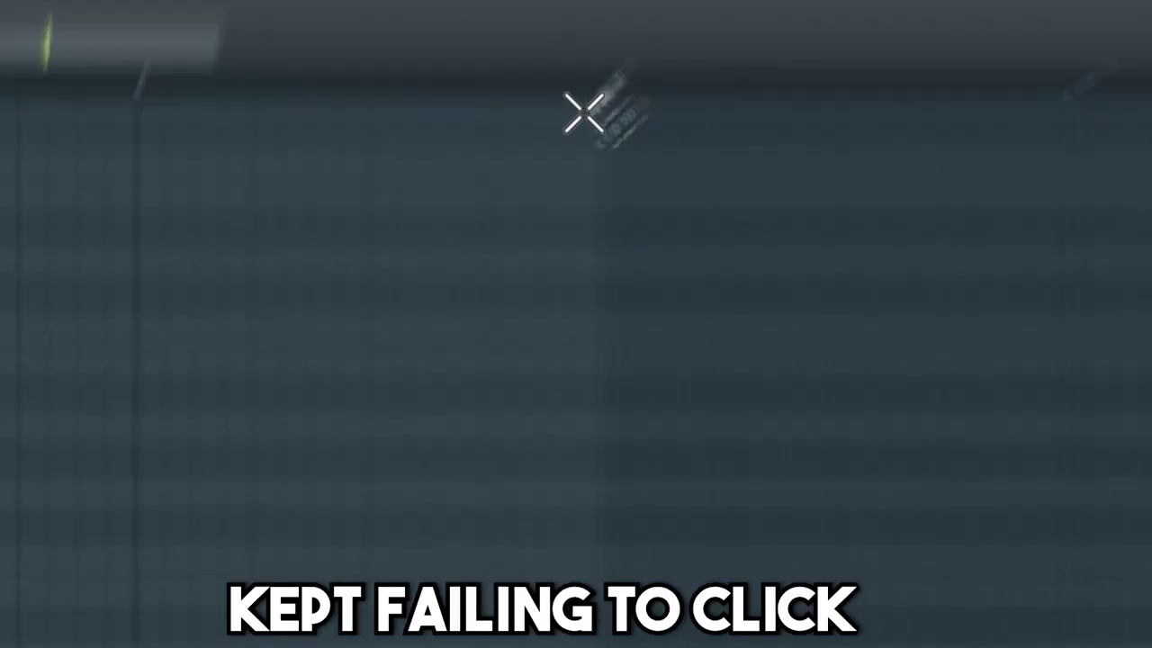
Duplicate the snap notes of bars 1–4 into bars 5–8 and nudge bar 4's snap to 4:13:00.
click(582, 100)
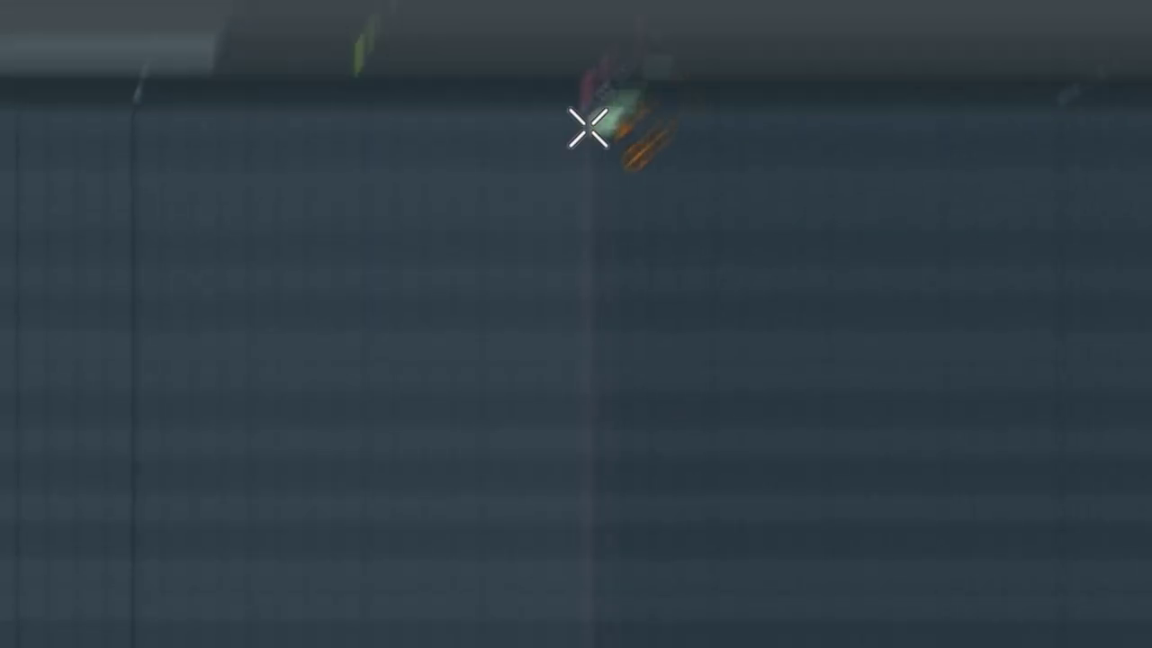
key(space)
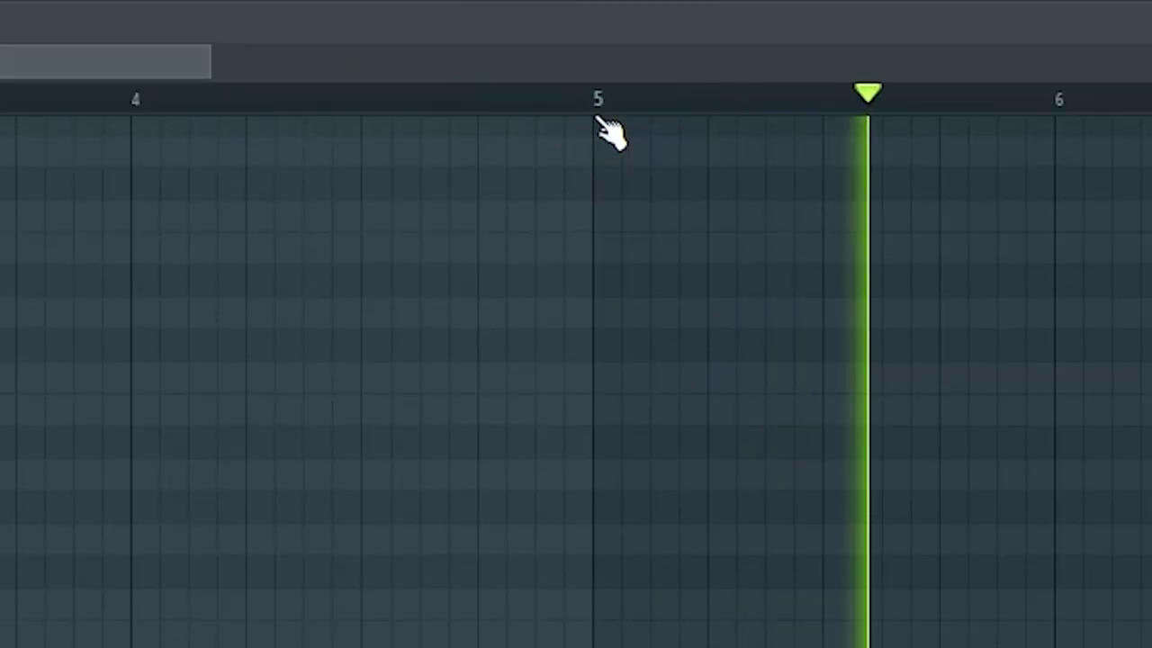
drag(596, 113, 2, 101)
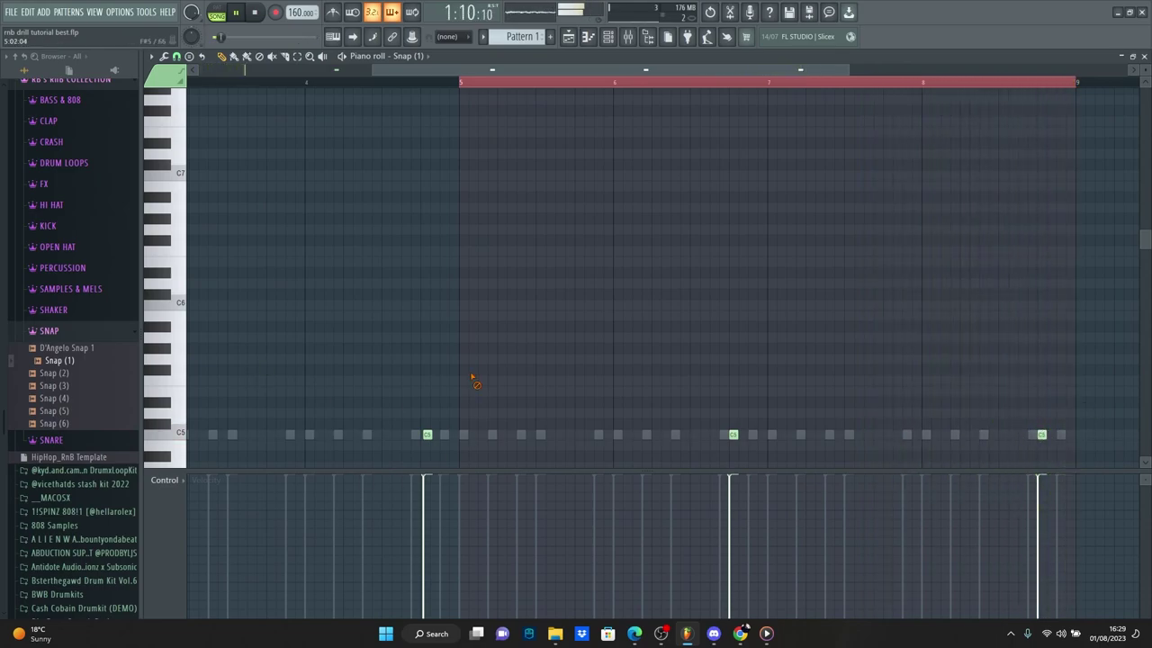
drag(429, 434, 422, 434)
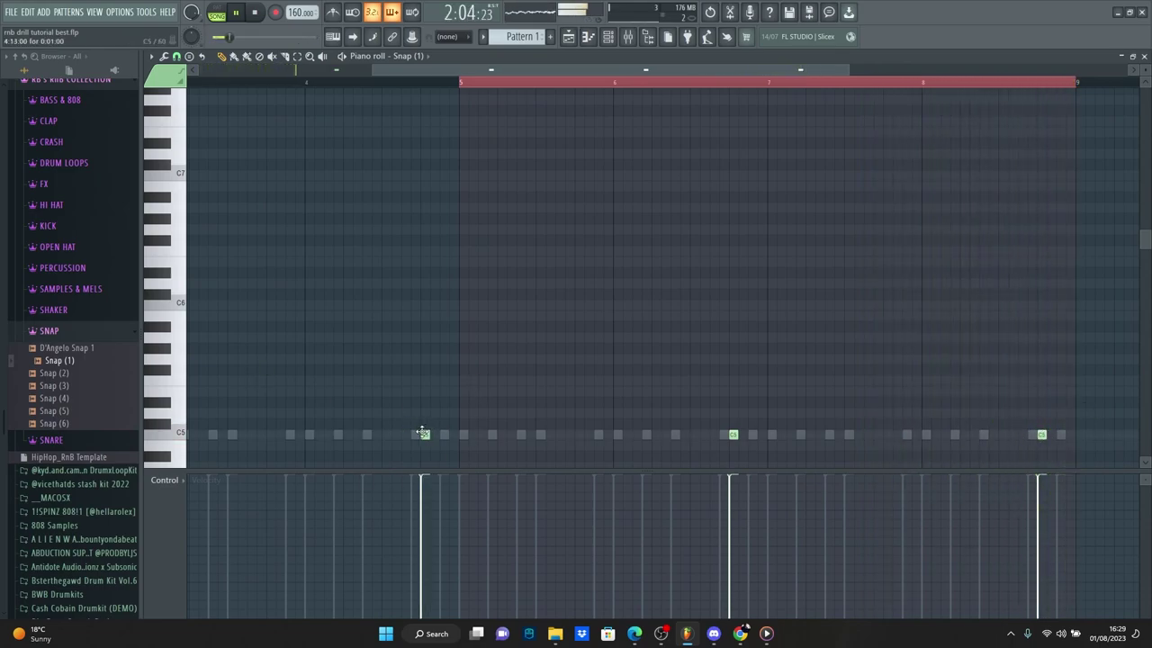
Route the Snap (1) channel to free mixer track 5.
click(585, 36)
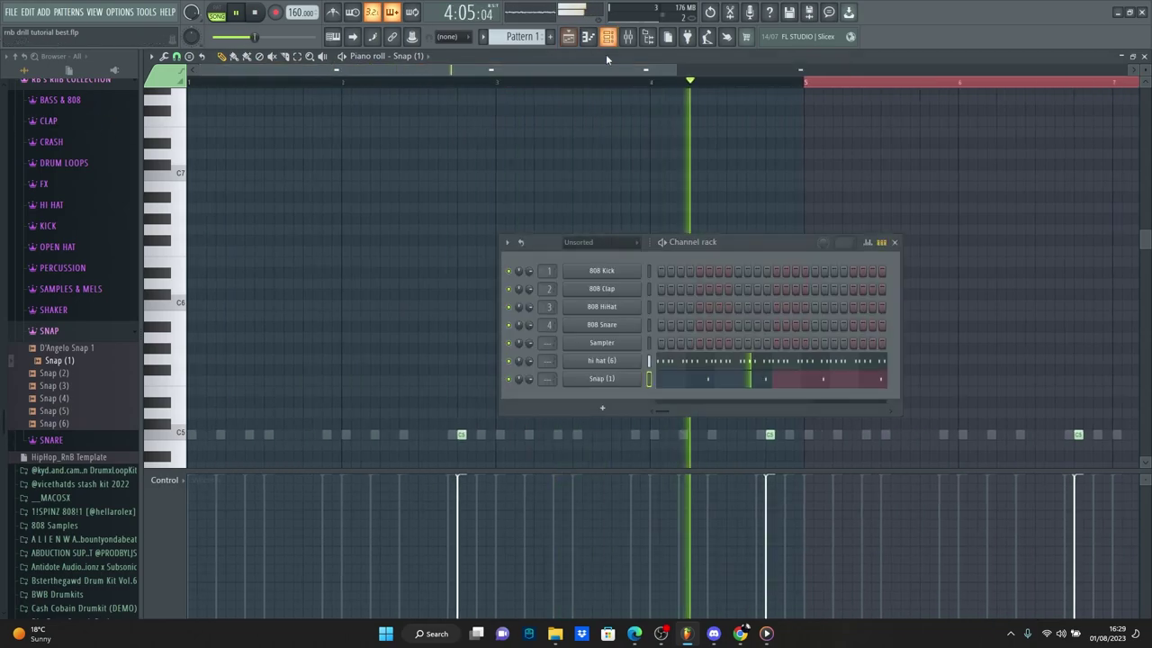
right_click(619, 379)
click(708, 522)
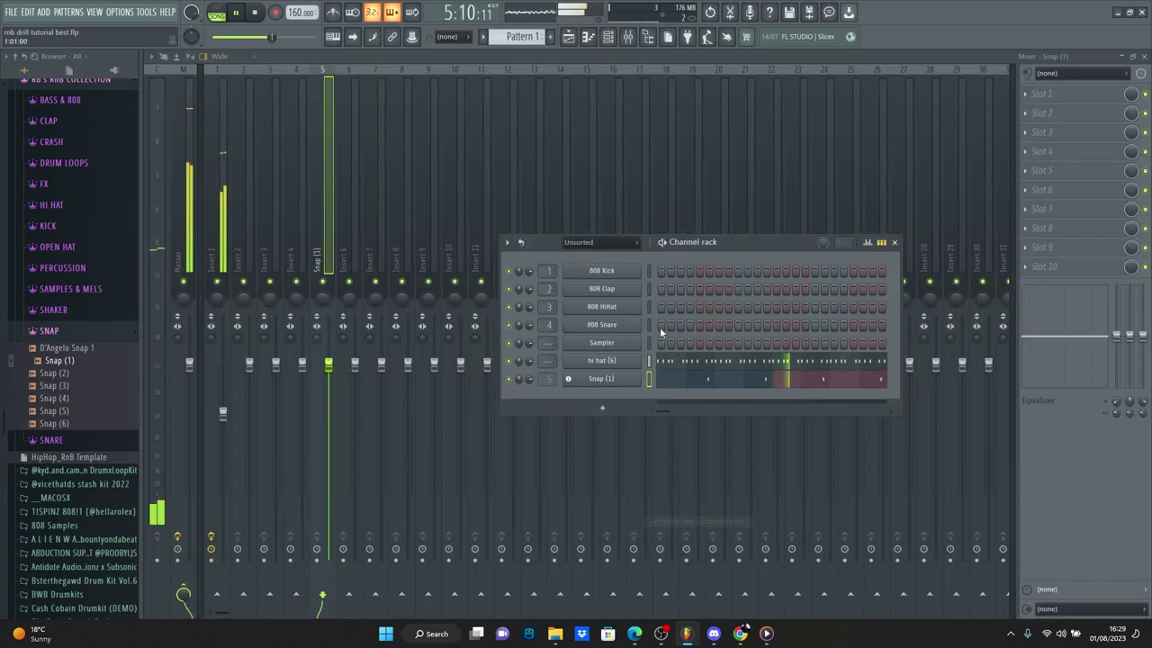
Load Fruity Reeverb 2 into effect slot 2 of the Snap (1) mixer track.
click(1080, 113)
mouse_move(1031, 129)
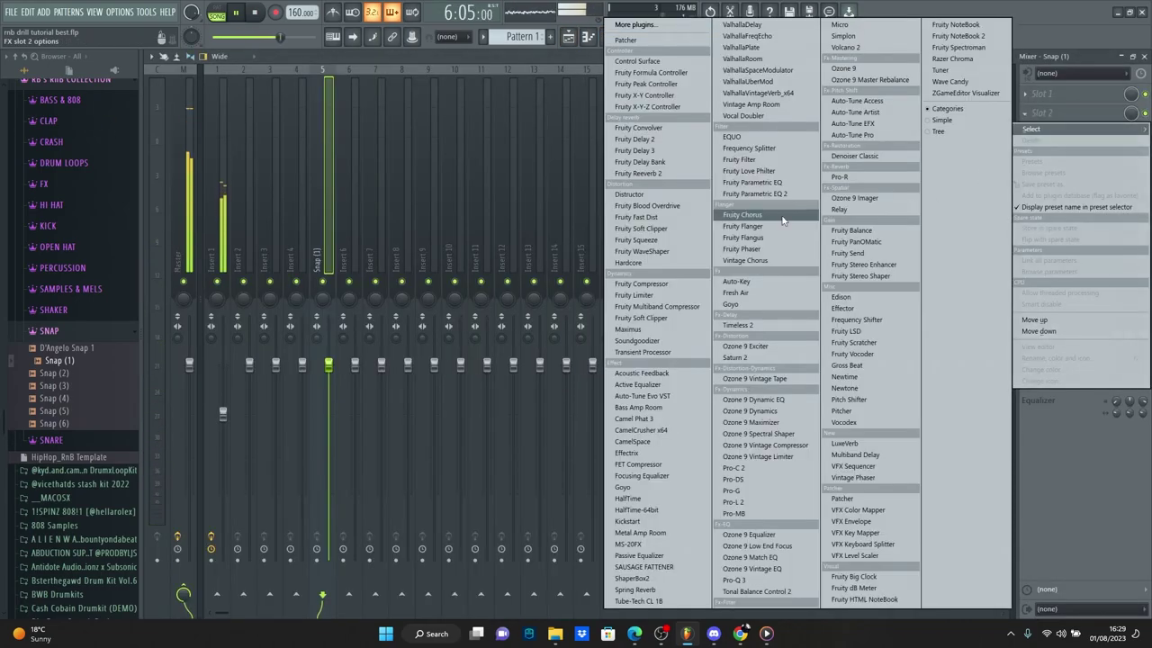
click(675, 173)
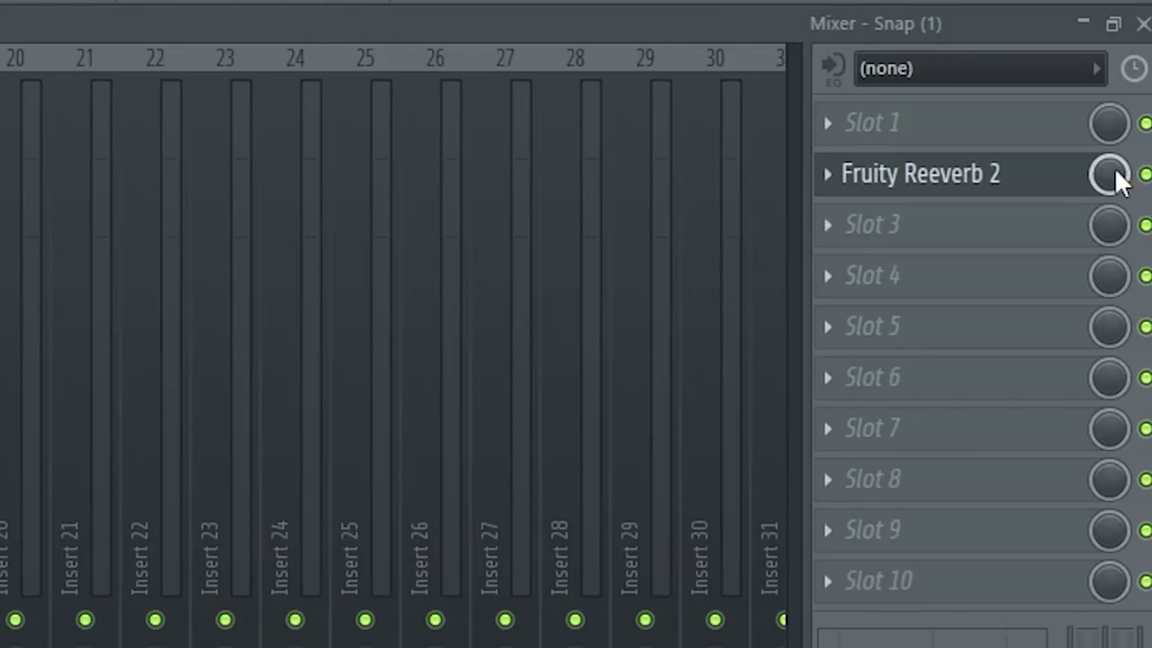
Lower the mix level of the snap's Fruity Reeverb 2 and raise the reverb's decay.
click(1145, 174)
click(1145, 174)
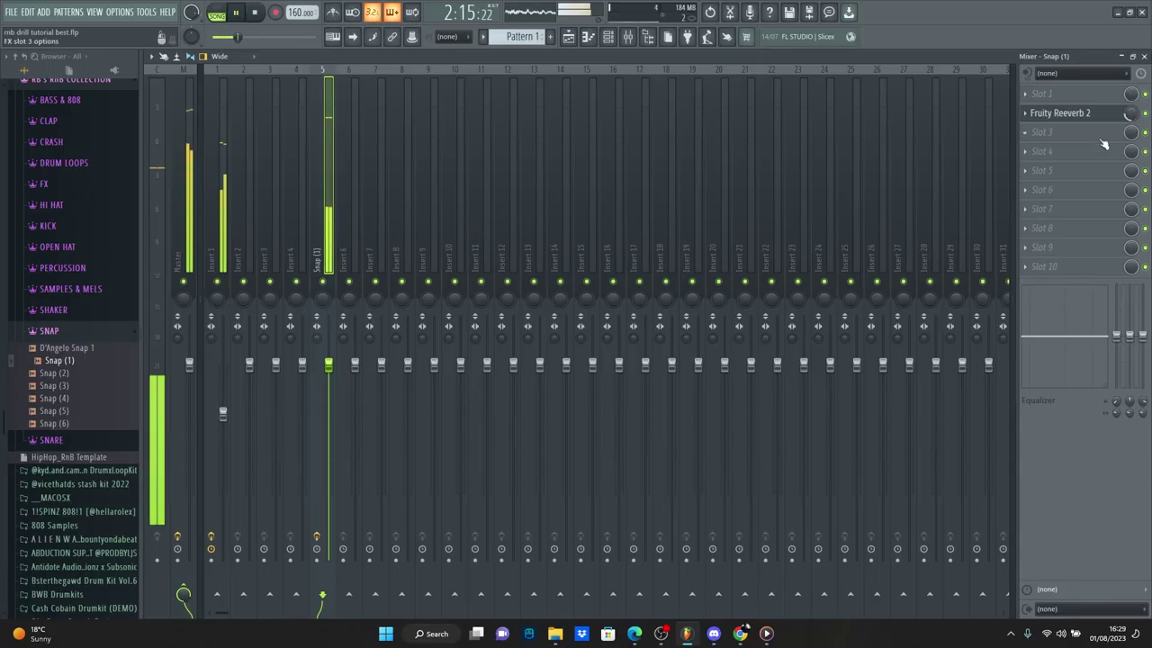
click(1070, 122)
drag(465, 212, 465, 199)
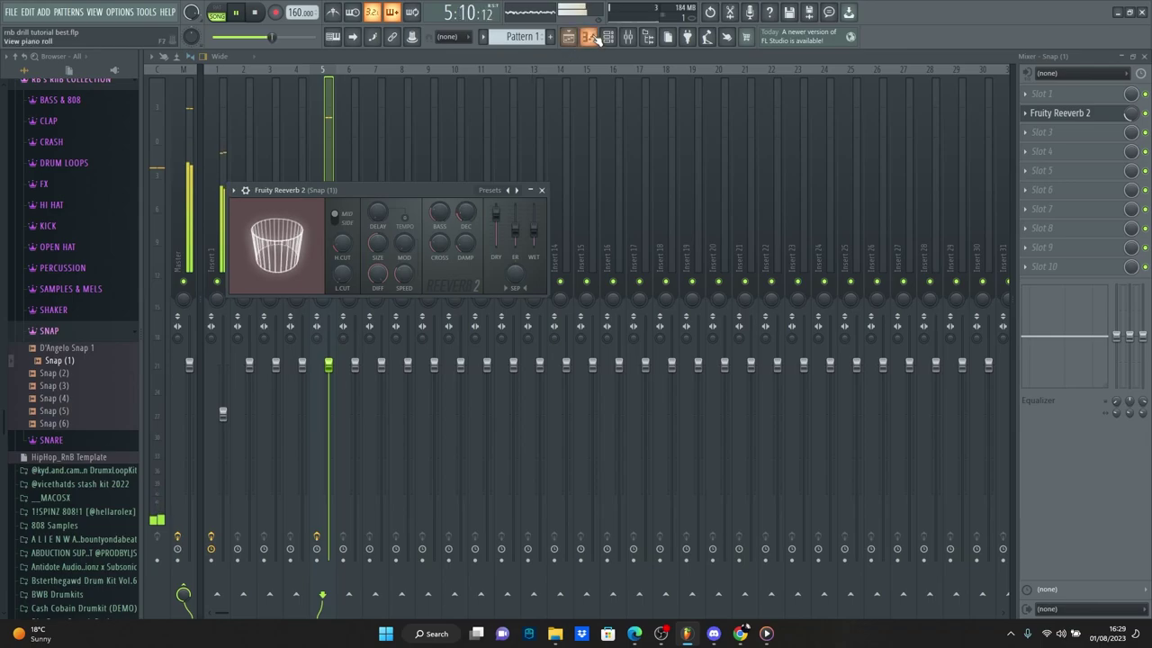
Return to the Snap (1) piano roll, stop playback and clear the time selection over bars 5–8.
key(F7)
drag(675, 70, 982, 72)
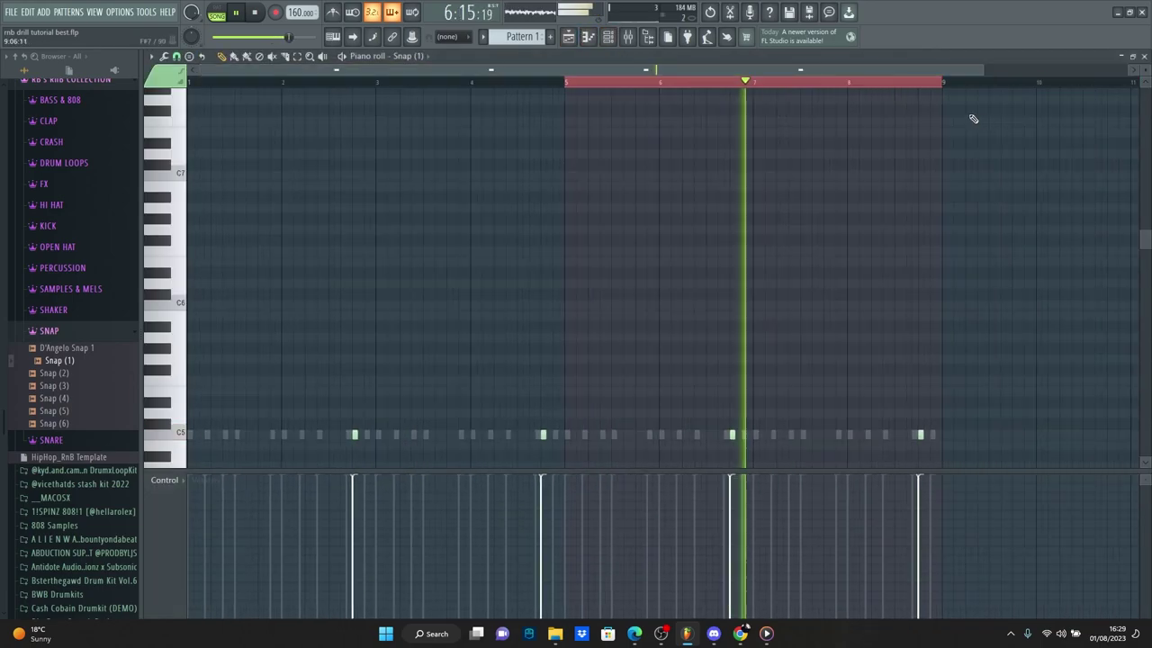
click(237, 14)
click(637, 87)
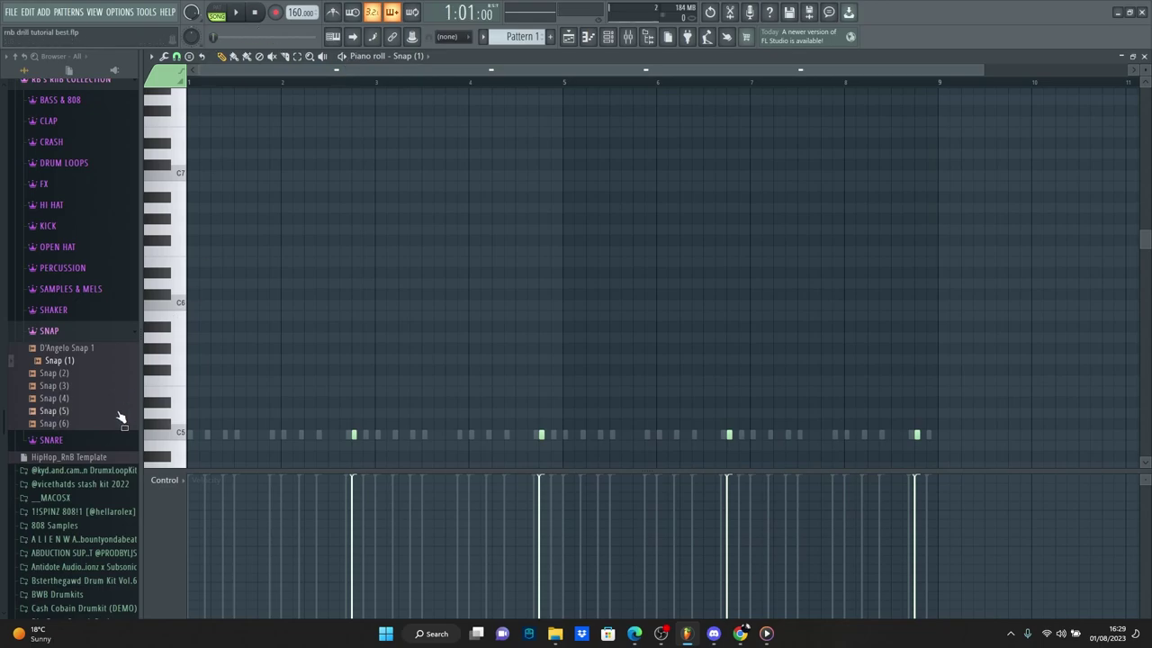
Collapse the open drum kit folders in the sample browser and open the NAVO Nu-Jersey Kit folder.
scroll(36, 423, up, 7)
click(99, 365)
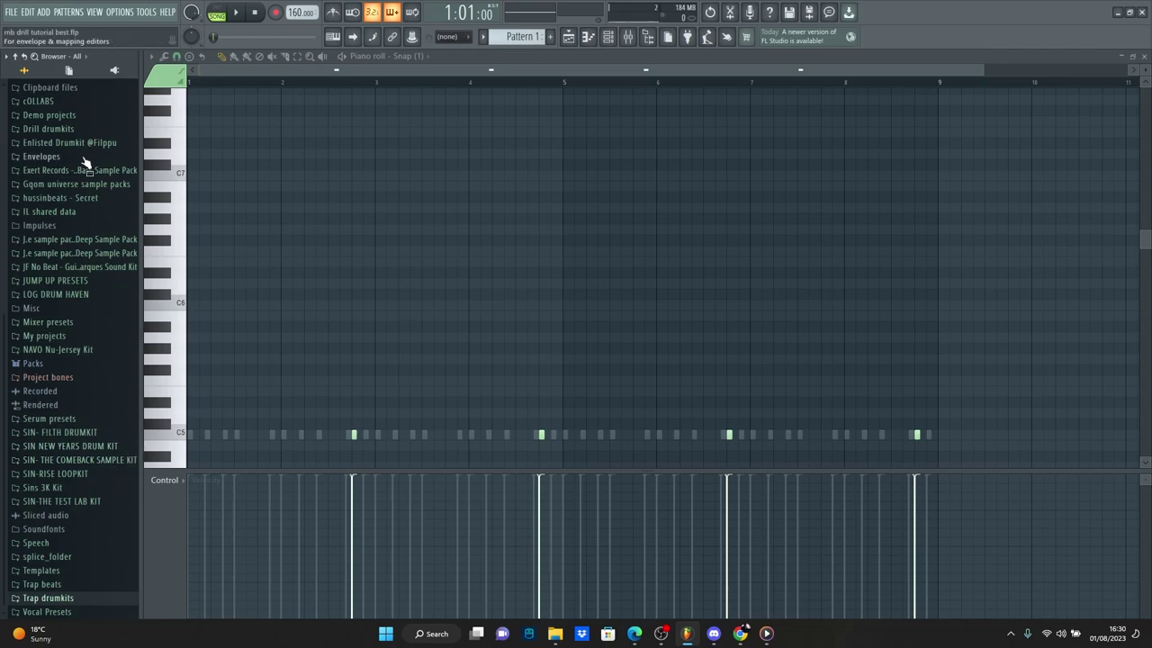
click(58, 350)
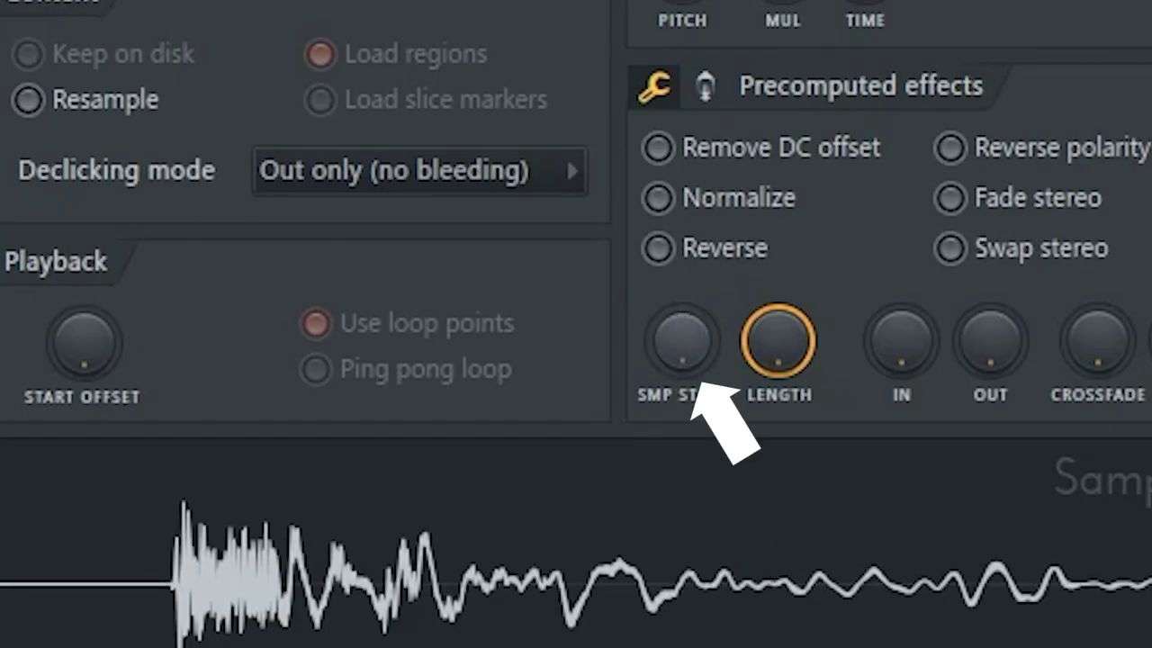
Raise the Stomp sample's start offset to about 14% to trim the silence before the hit.
drag(682, 340, 683, 304)
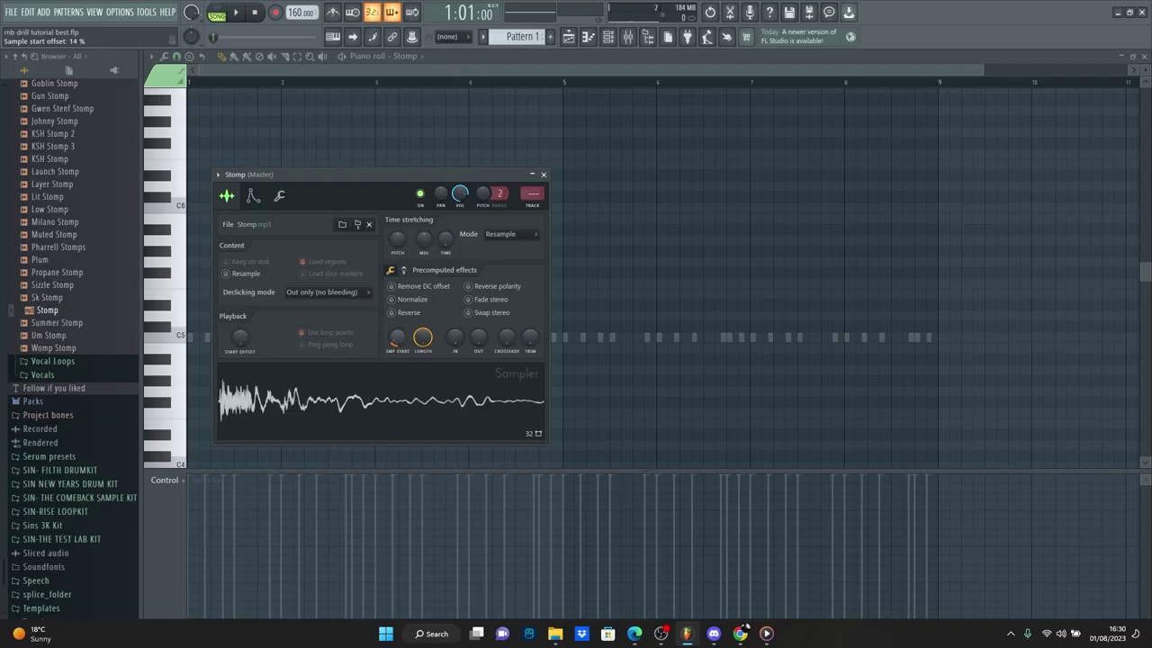
drag(396, 338, 397, 337)
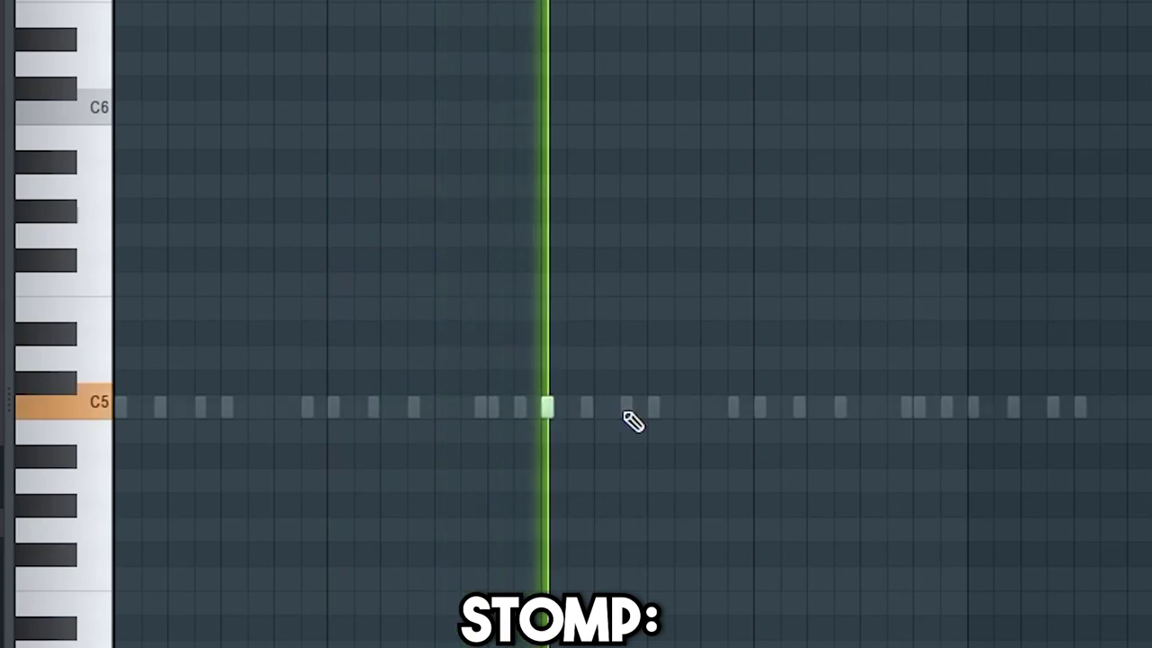
Add C5 stomp notes at step 13 of bar 3 and steps 9 and 12 of bar 4.
click(678, 407)
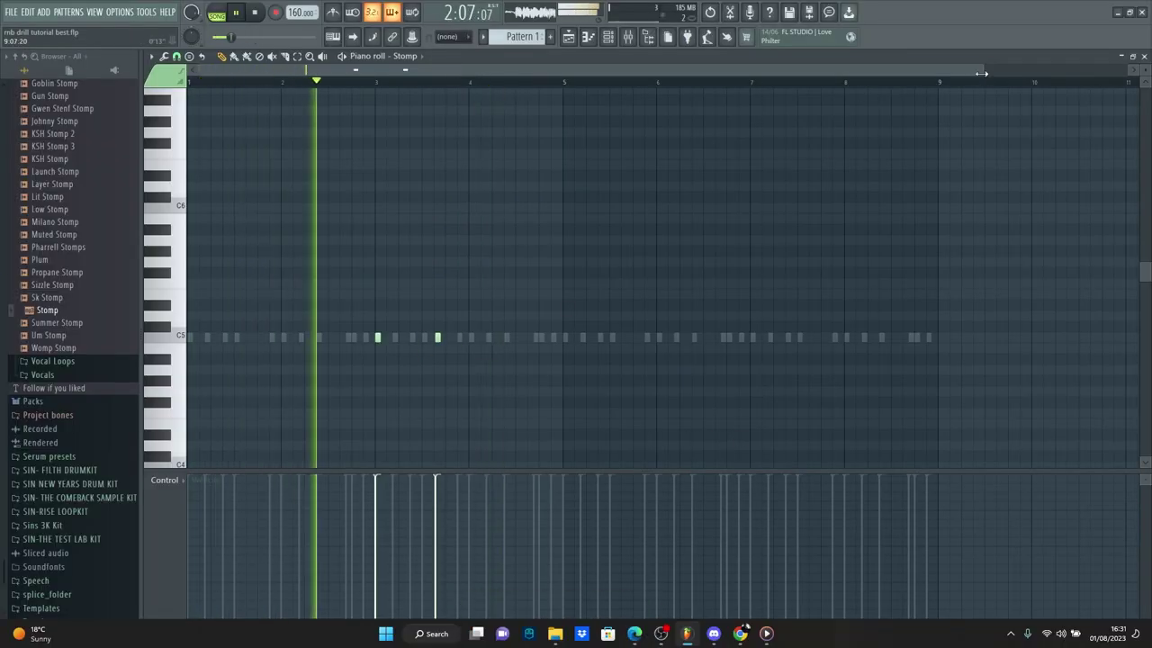
drag(981, 73, 671, 72)
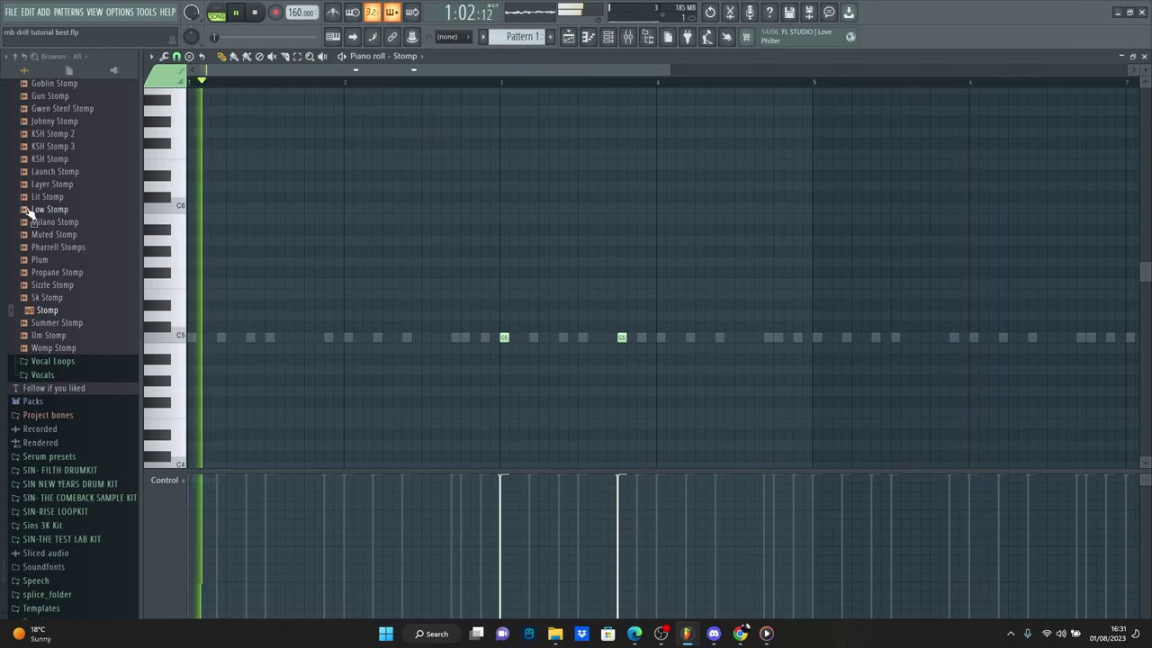
click(739, 338)
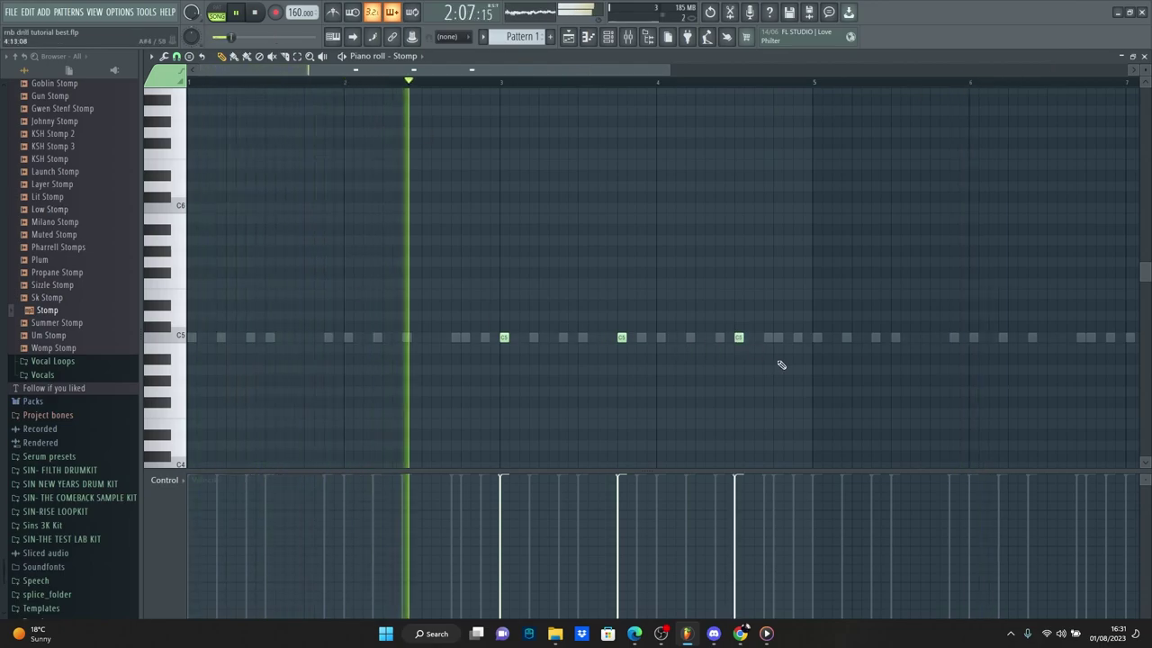
click(763, 337)
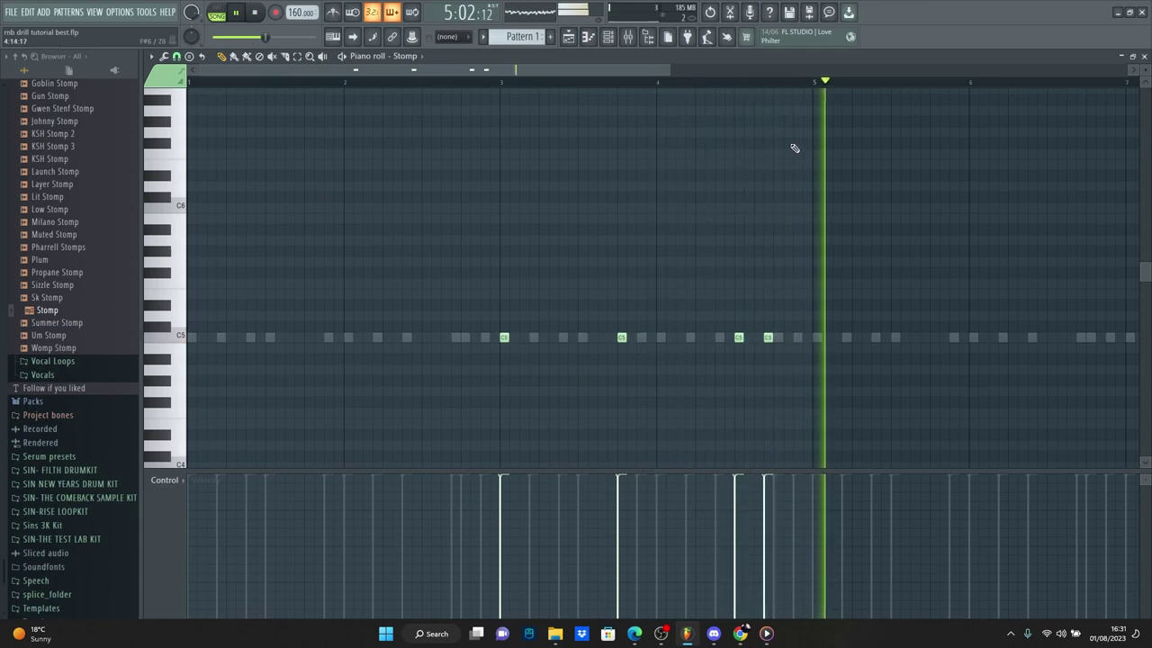
Duplicate the stomp notes of bars 1–4 into bars 5–8 and add an extra C5 stomp at step 15 of bar 8.
drag(814, 83, 4, 79)
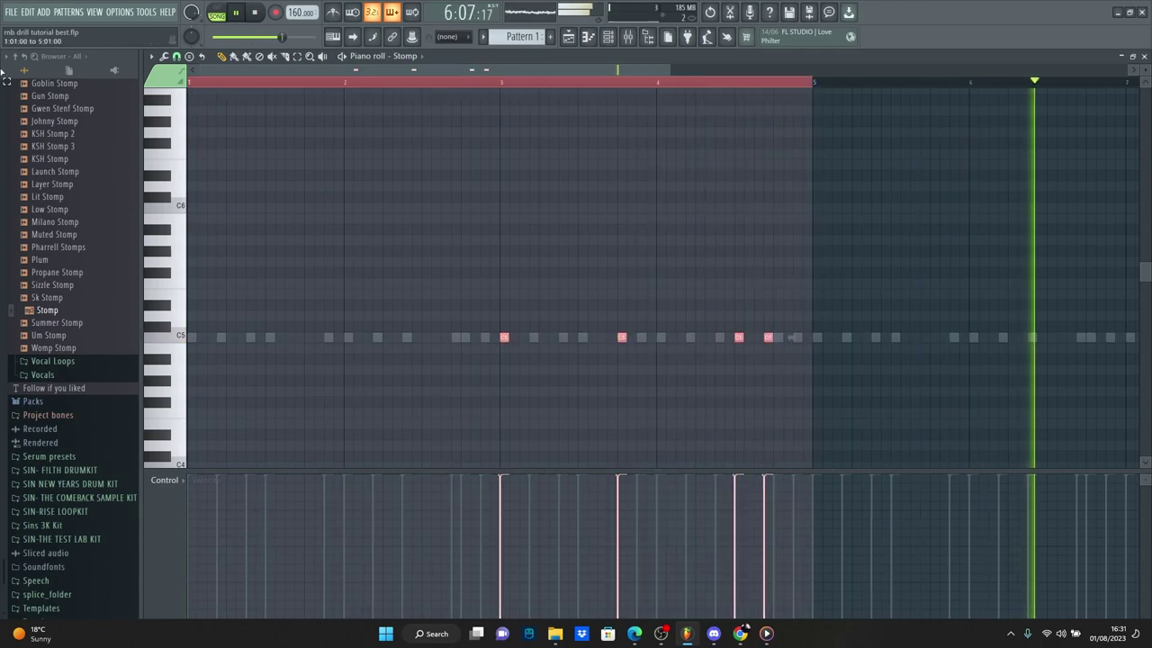
key(ctrl+b)
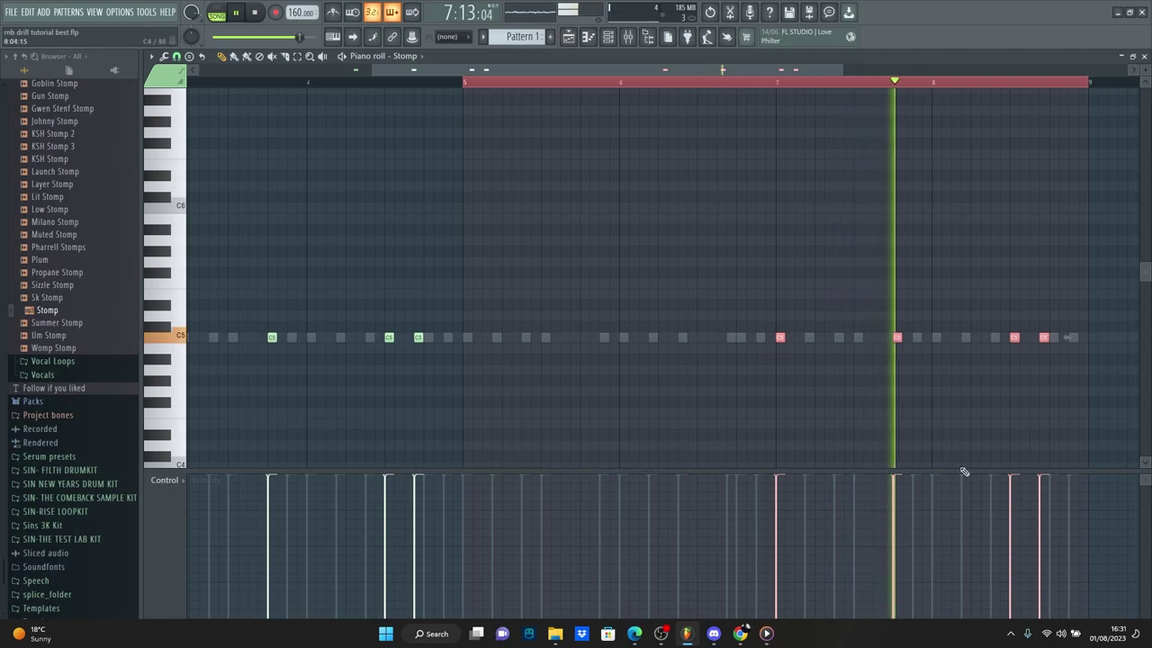
click(1072, 337)
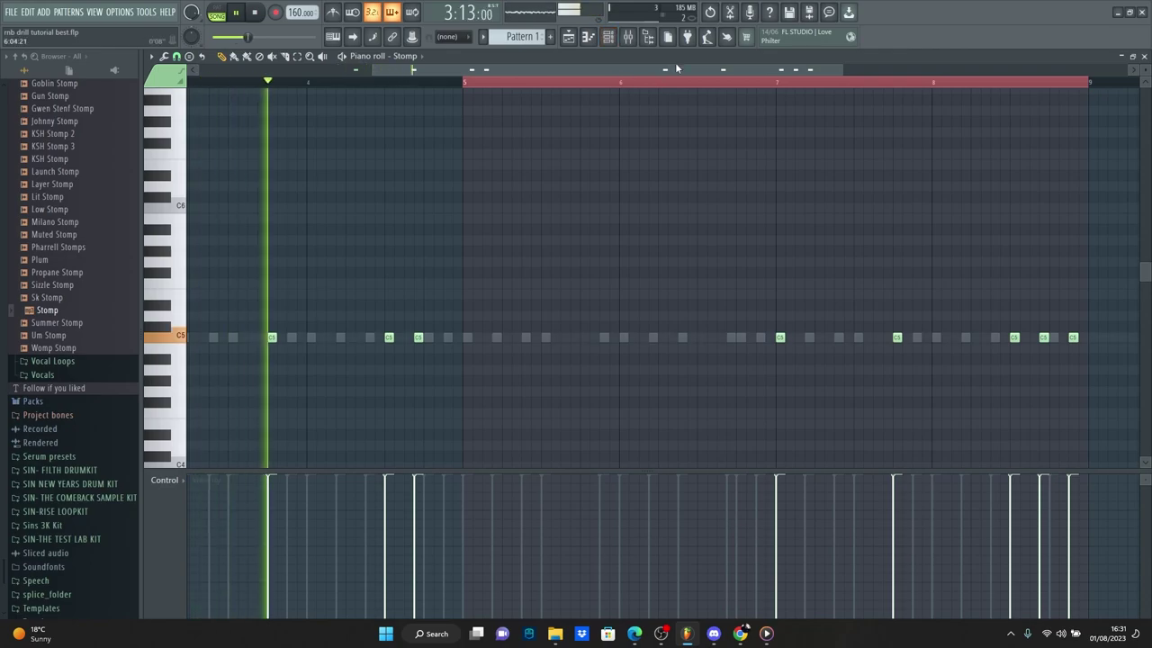
Assign the Stomp channel to a new mixer track and raise that track's volume fader.
click(607, 36)
right_click(637, 396)
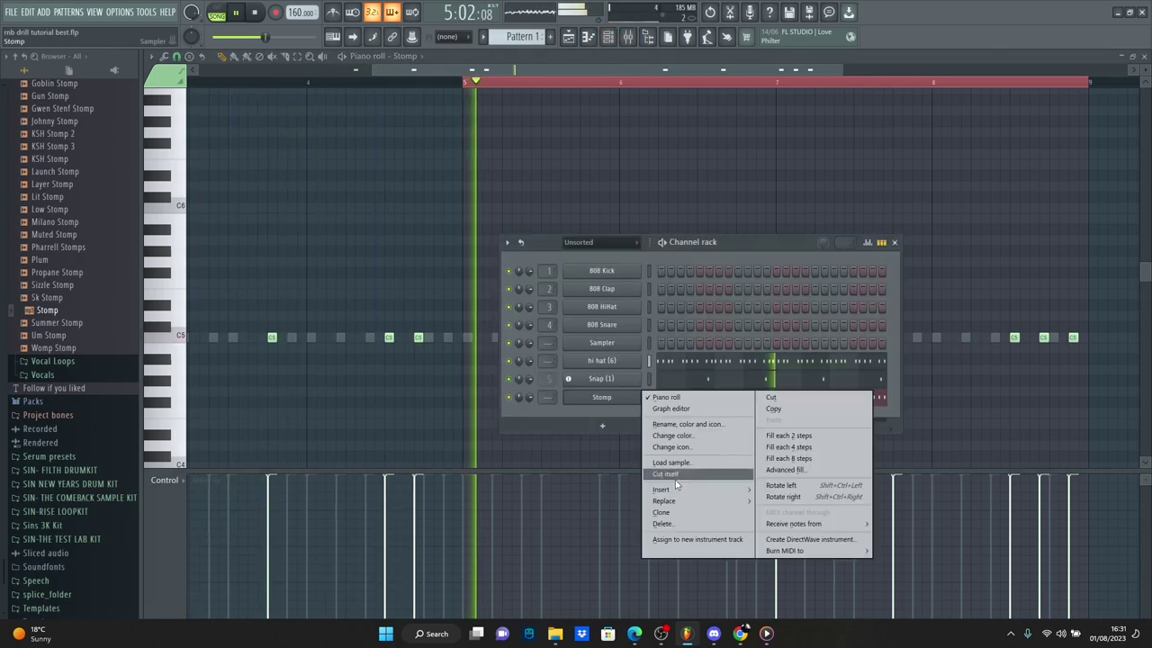
click(692, 540)
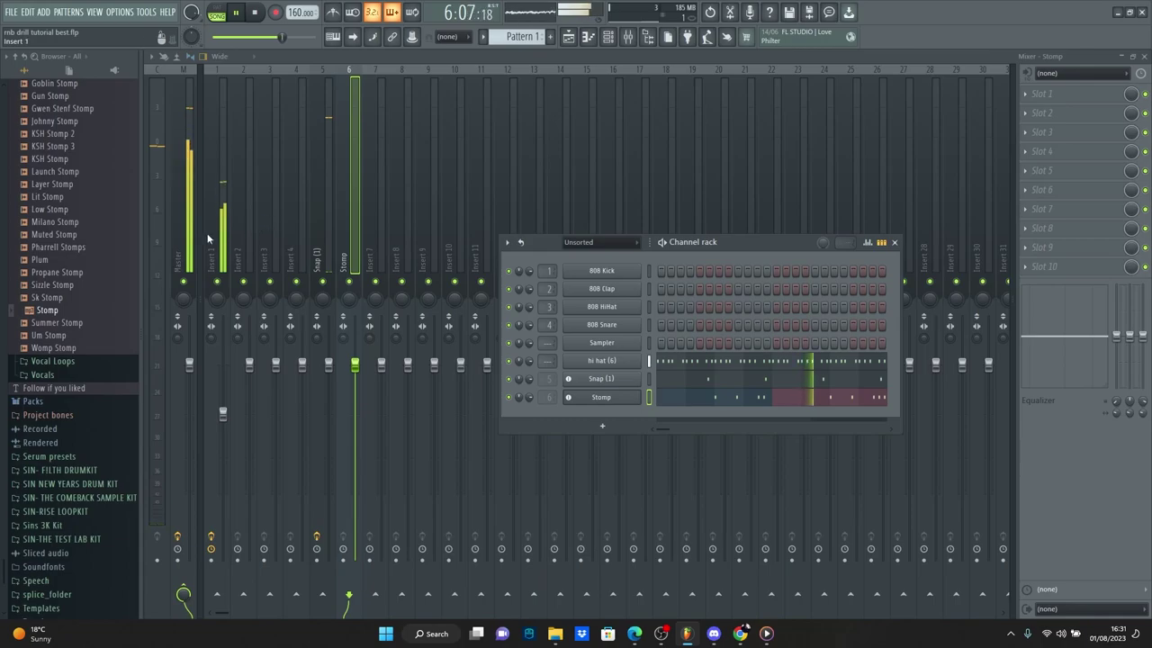
click(189, 245)
click(342, 231)
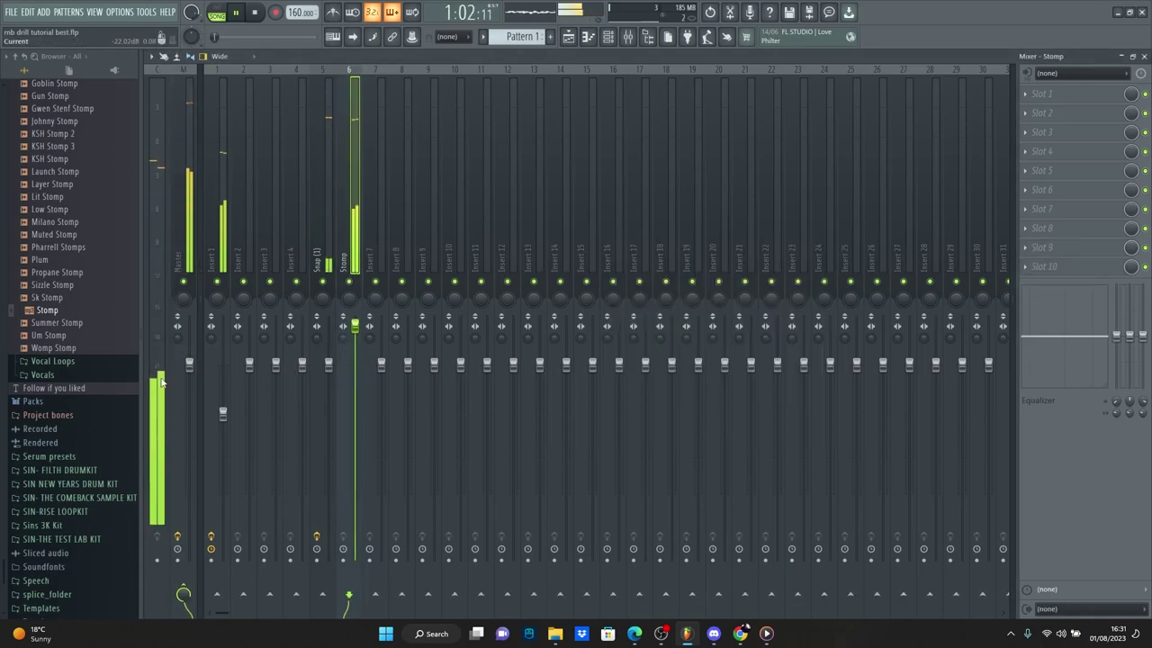
Collapse the Stomps folder in the sample browser and browse the Trap drumkits folder for an open hat sample.
scroll(42, 326, up, 10)
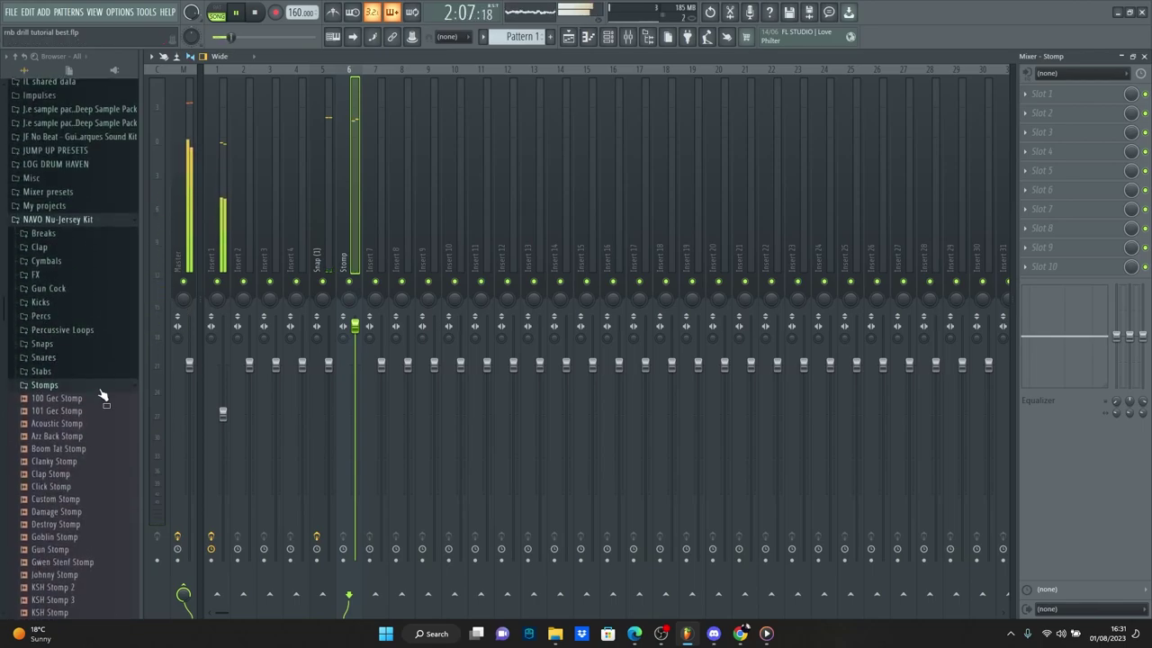
click(108, 389)
scroll(102, 430, down, 2)
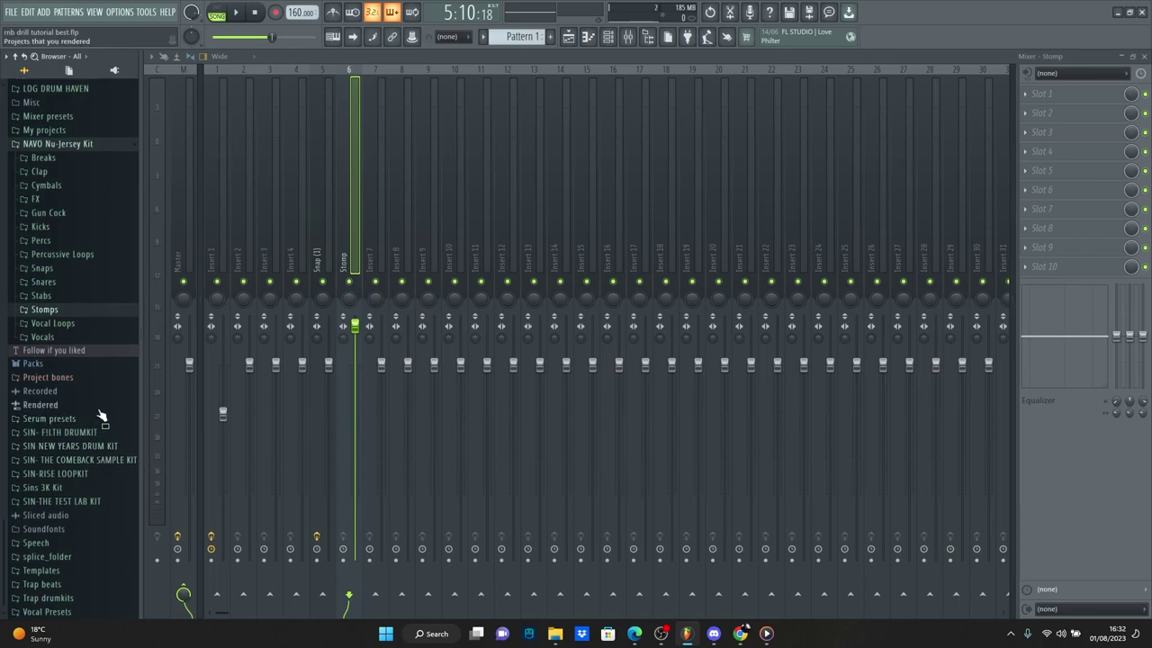
click(79, 601)
click(59, 457)
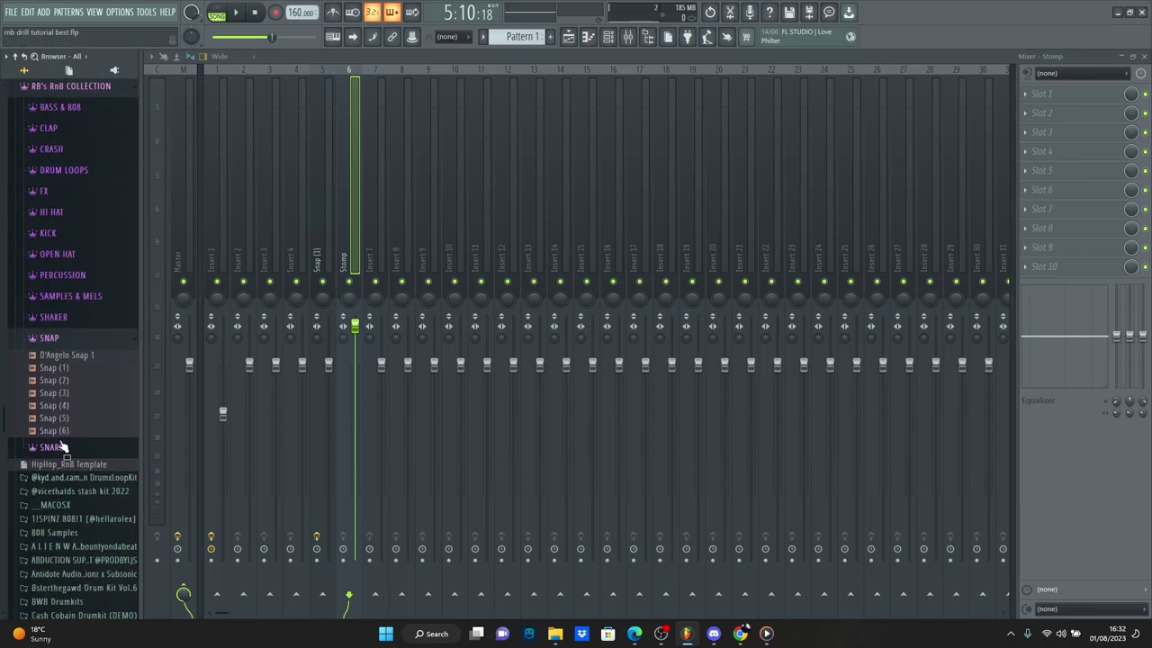
click(93, 275)
click(92, 282)
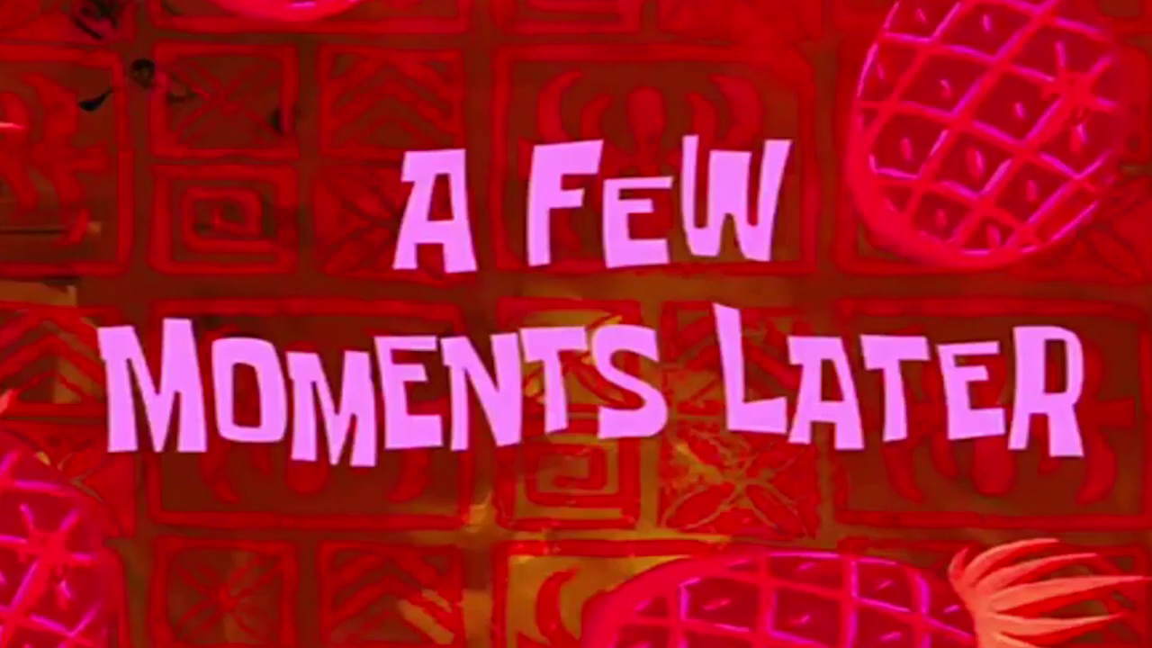
Add C5 notes for the oh hellasketchy open hat at step 13 of bars 1, 3, 5 and 7.
key(space)
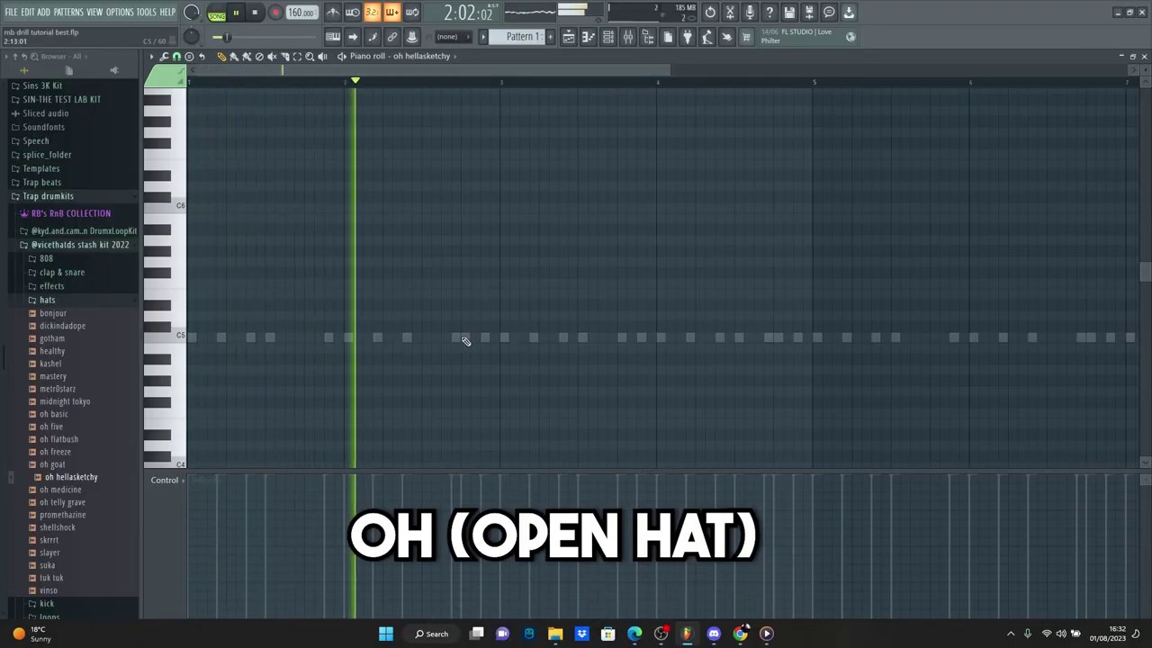
click(621, 338)
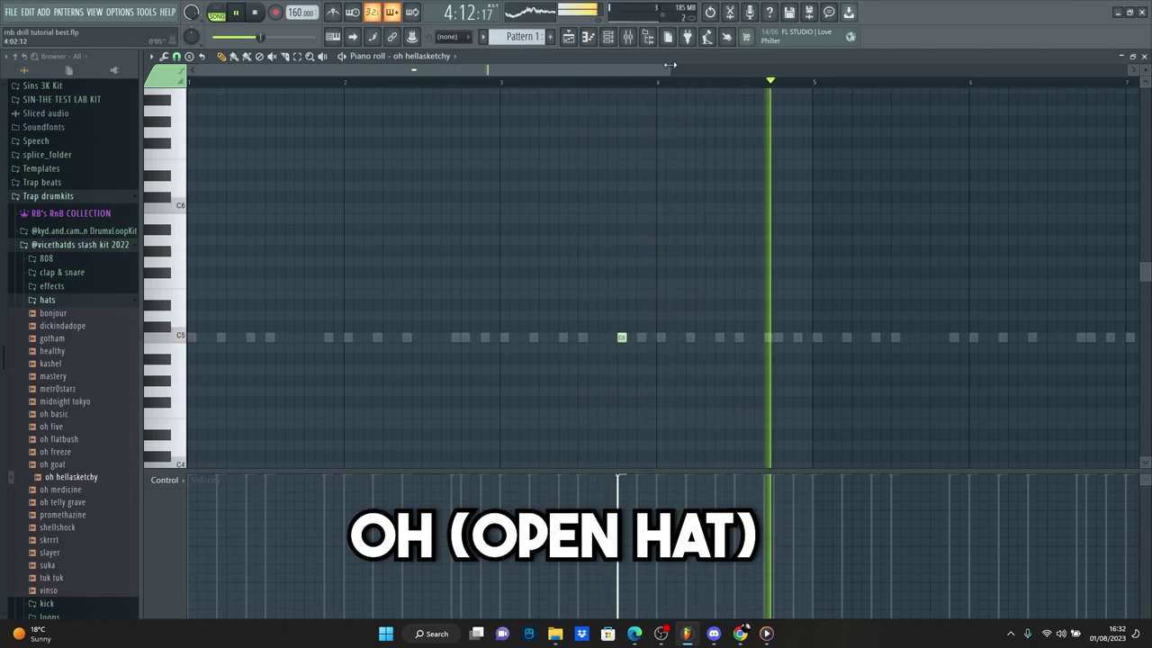
drag(670, 65, 802, 70)
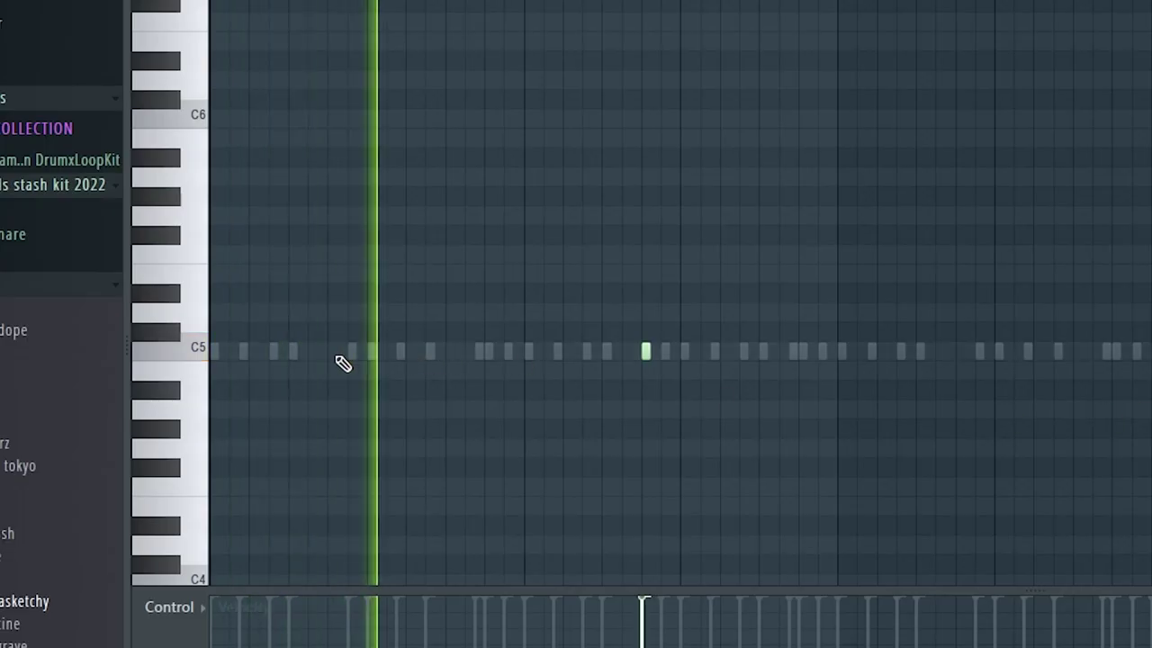
click(329, 351)
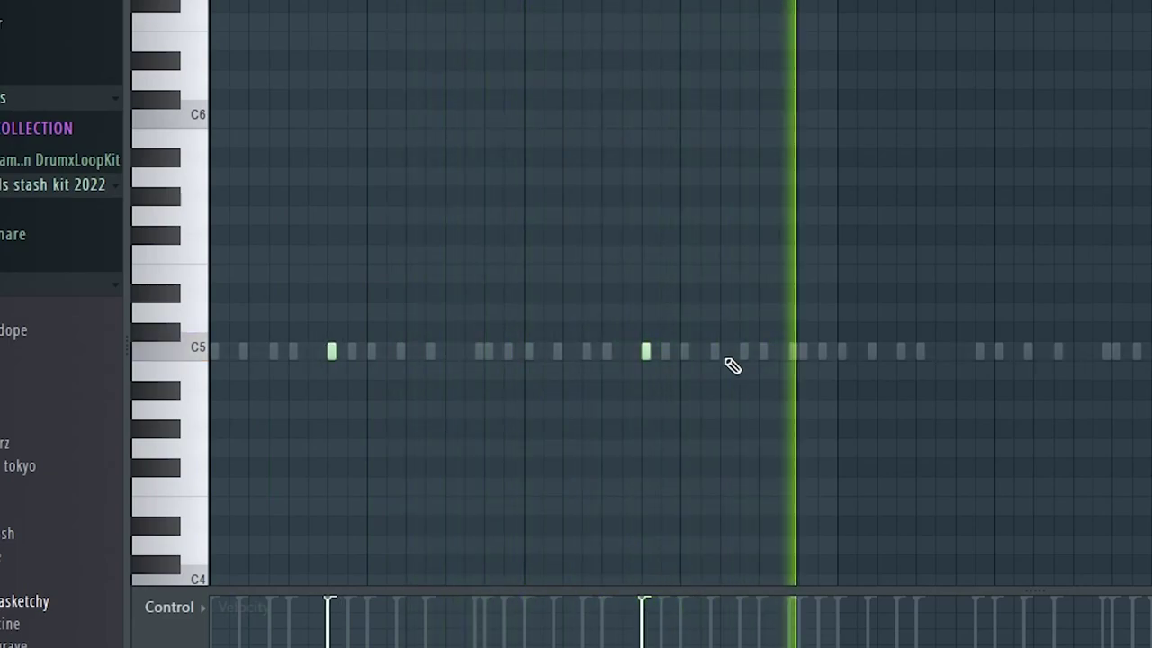
click(959, 351)
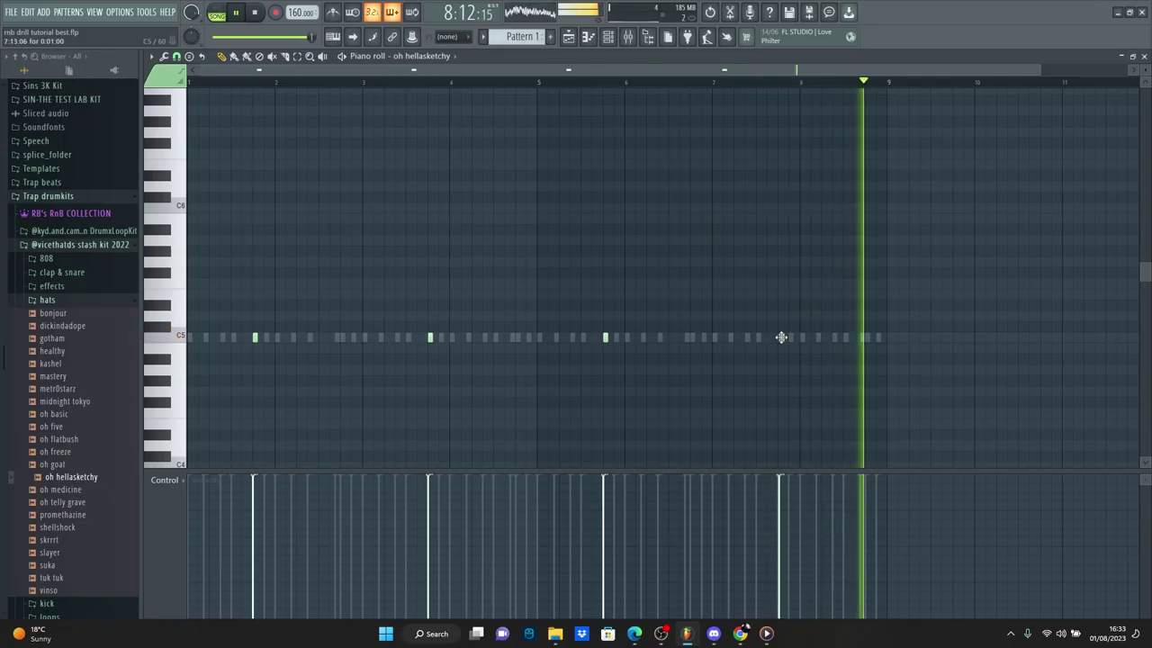
Review the oh hellasketchy channel's sampler settings, close them and collapse the hats folder.
click(421, 56)
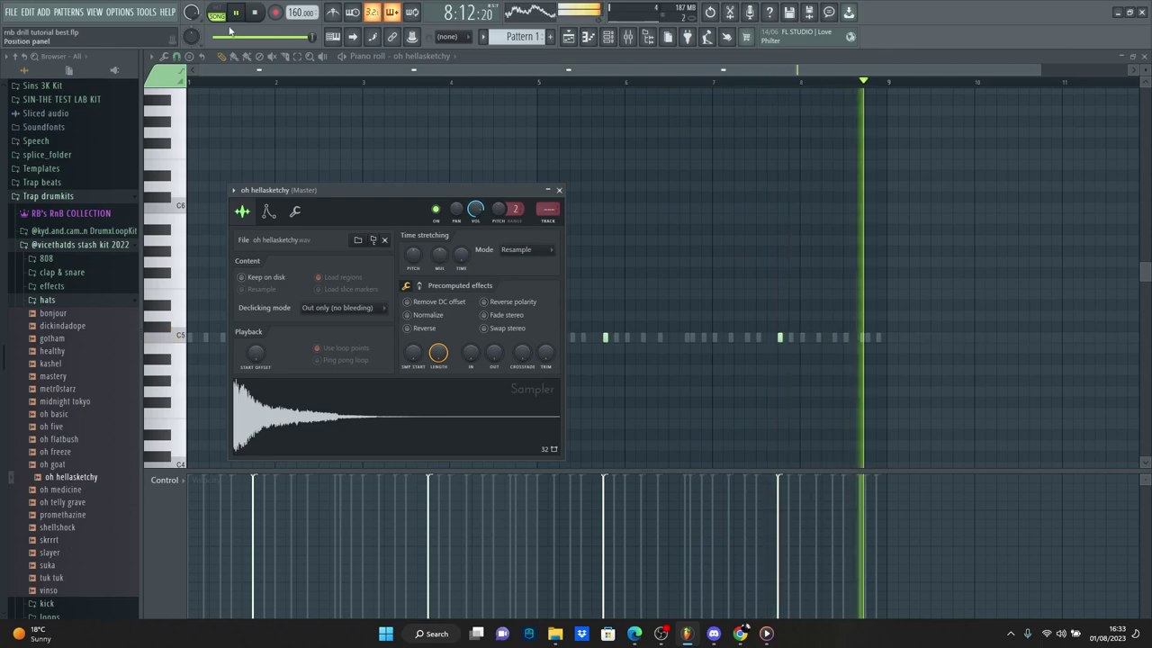
click(112, 301)
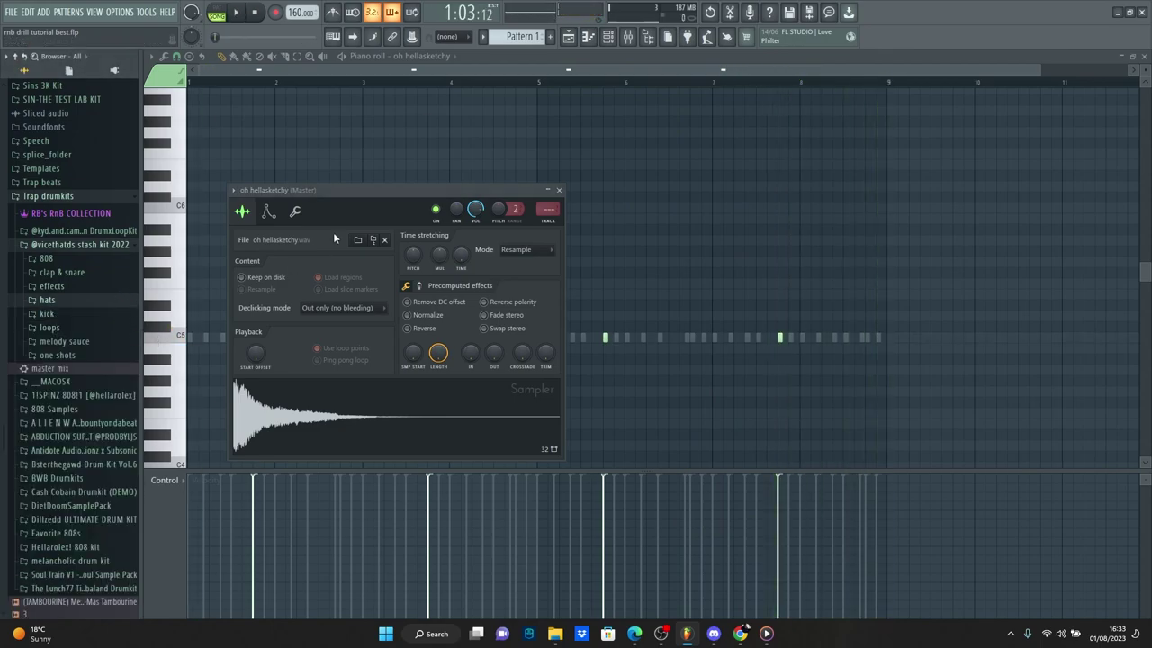
click(562, 190)
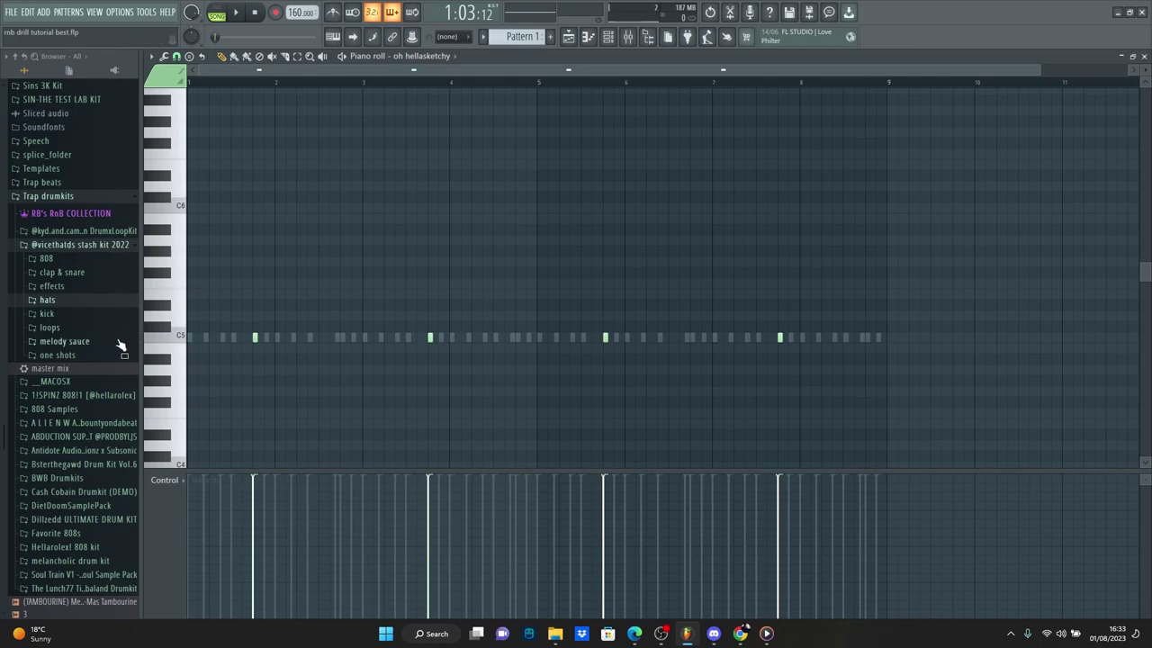
Load the Money Twerk Triangle sample from the DrumxLoopKit Percs folder as a new channel below oh hellasketchy.
click(123, 245)
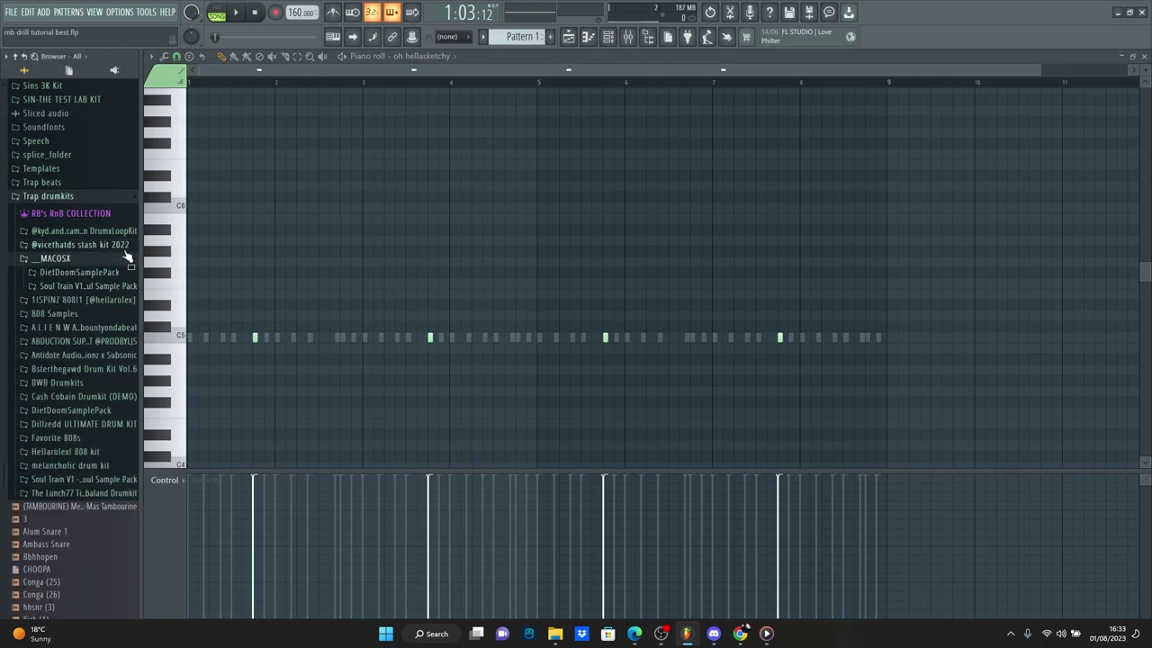
click(121, 259)
click(112, 315)
drag(108, 411, 115, 437)
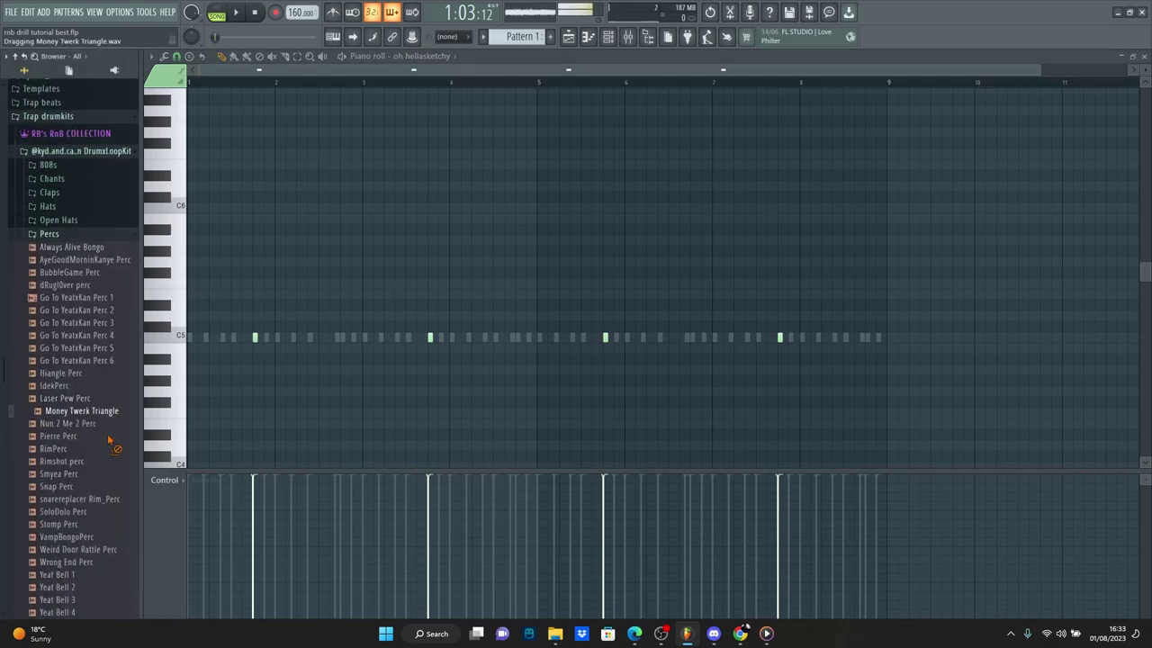
drag(176, 382, 608, 40)
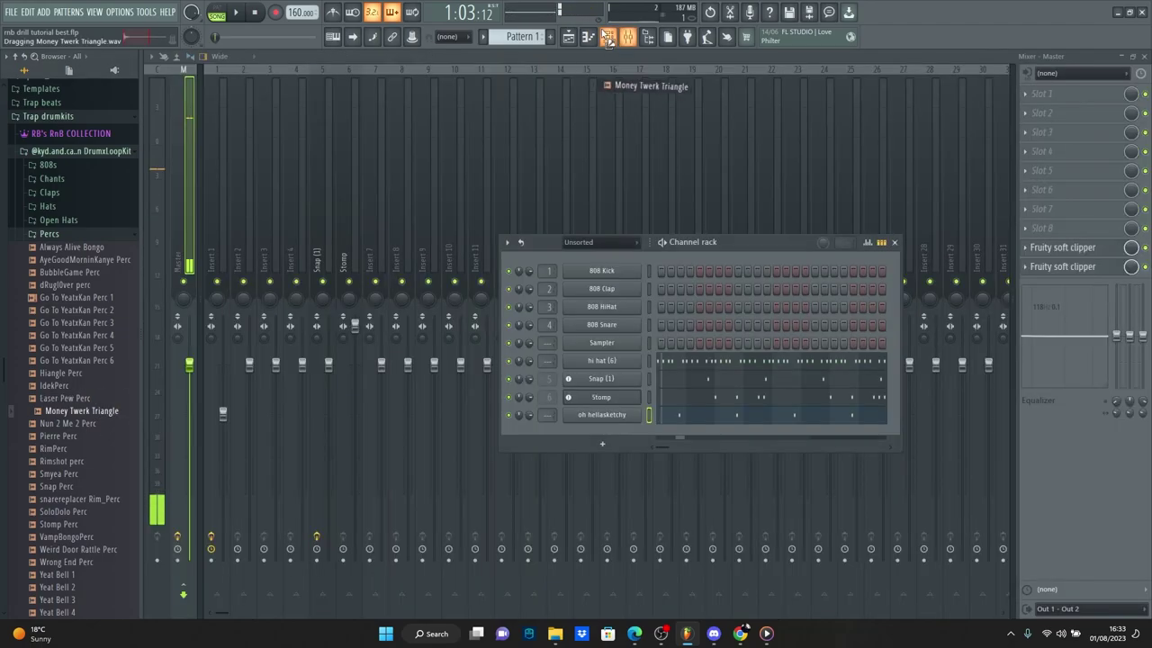
drag(608, 436, 608, 435)
Switch the piano roll to the Money Twerk Triangle channel.
click(589, 40)
click(409, 55)
click(444, 192)
click(415, 57)
click(450, 204)
drag(1029, 75, 670, 74)
Add C5 triangle notes at steps 4 and 7 of bars 3 and 7 while the beat plays.
key(space)
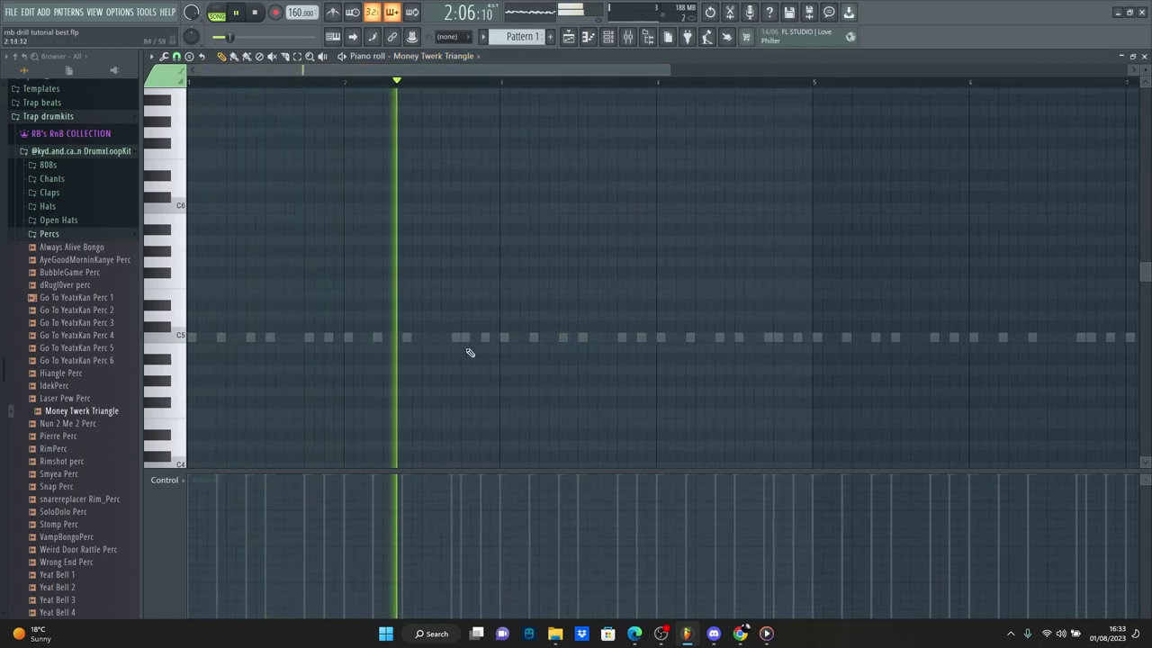
click(562, 338)
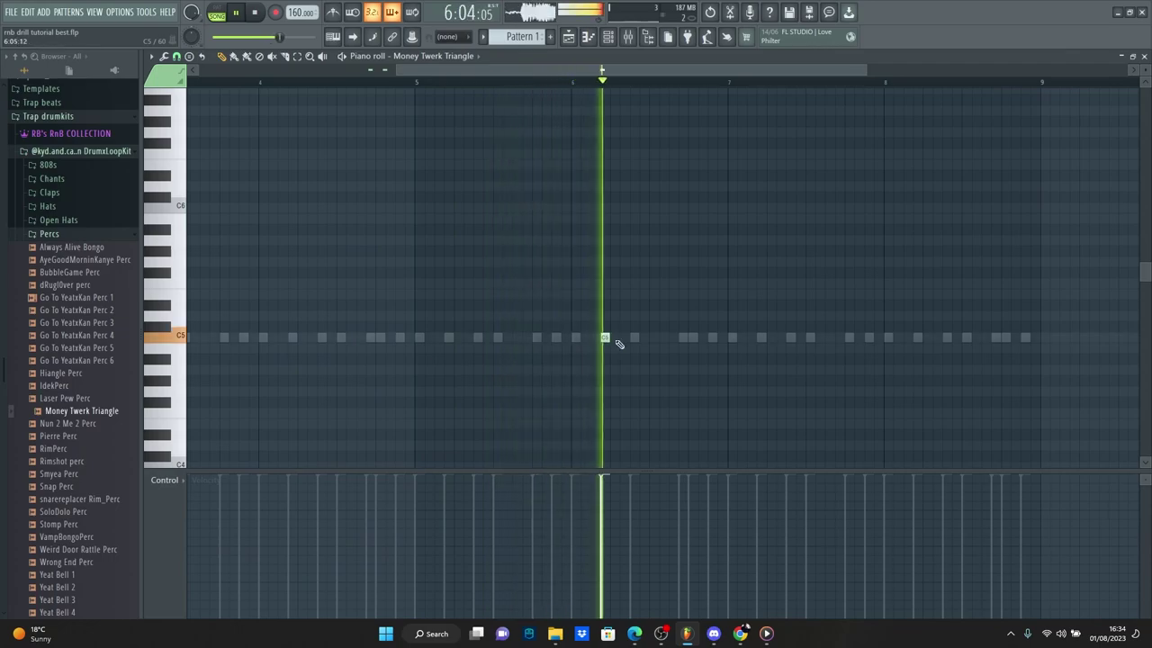
click(761, 338)
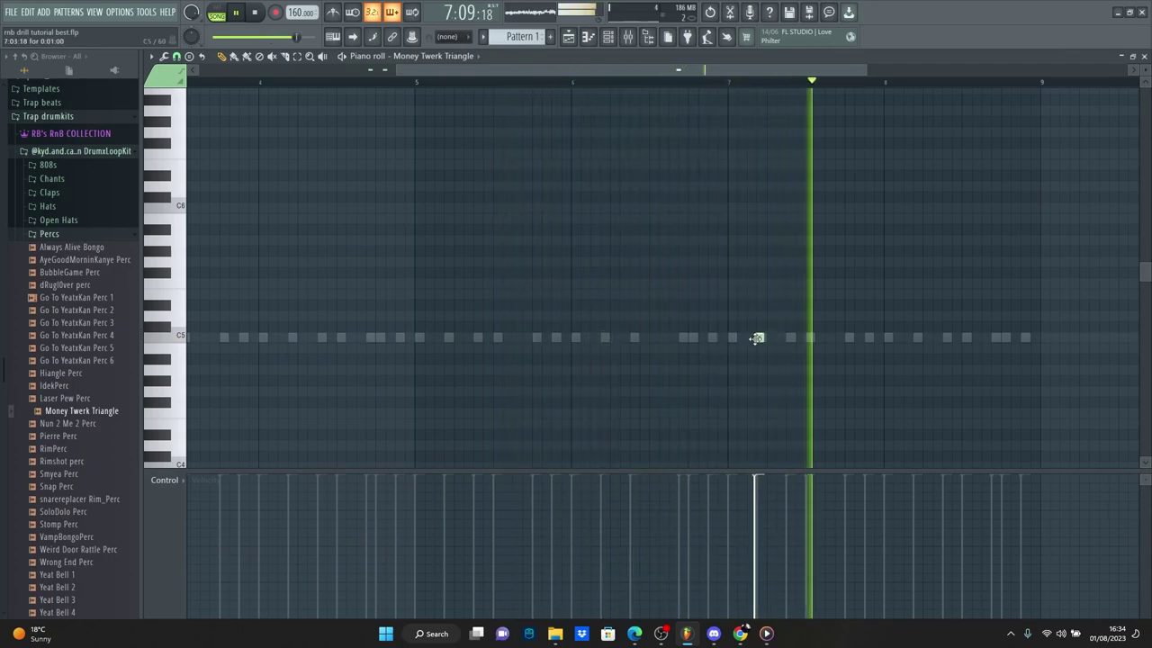
click(789, 338)
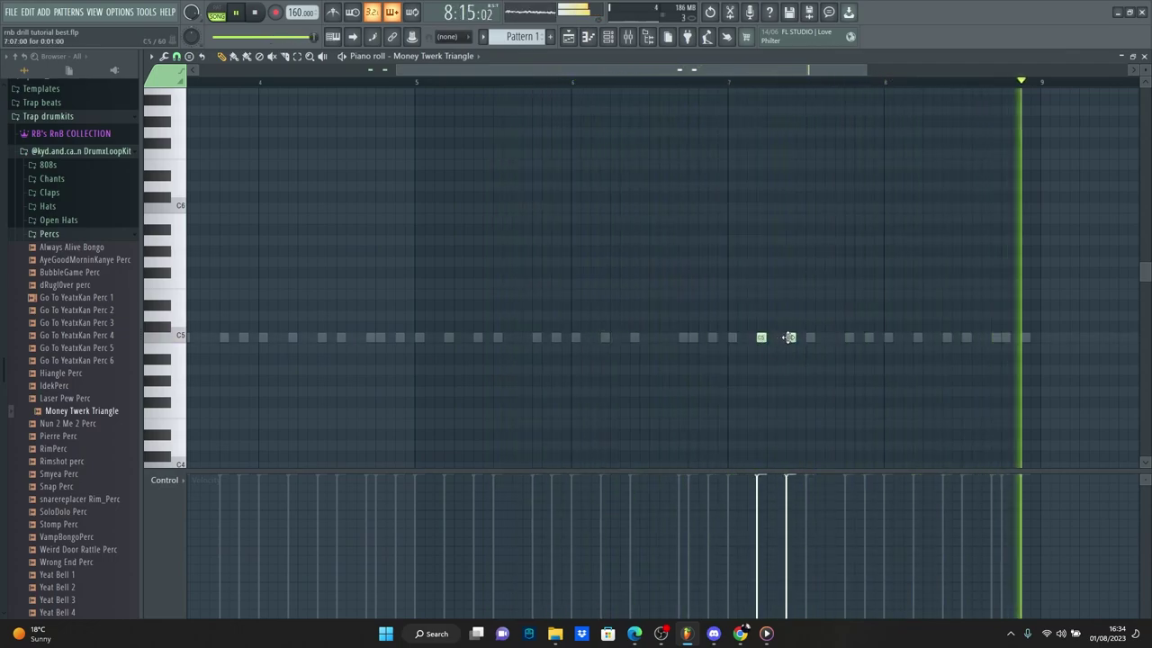
Assign the Money Twerk Triangle channel to a new mixer track and load Fruity Delay 2 in effect slot 4.
click(608, 41)
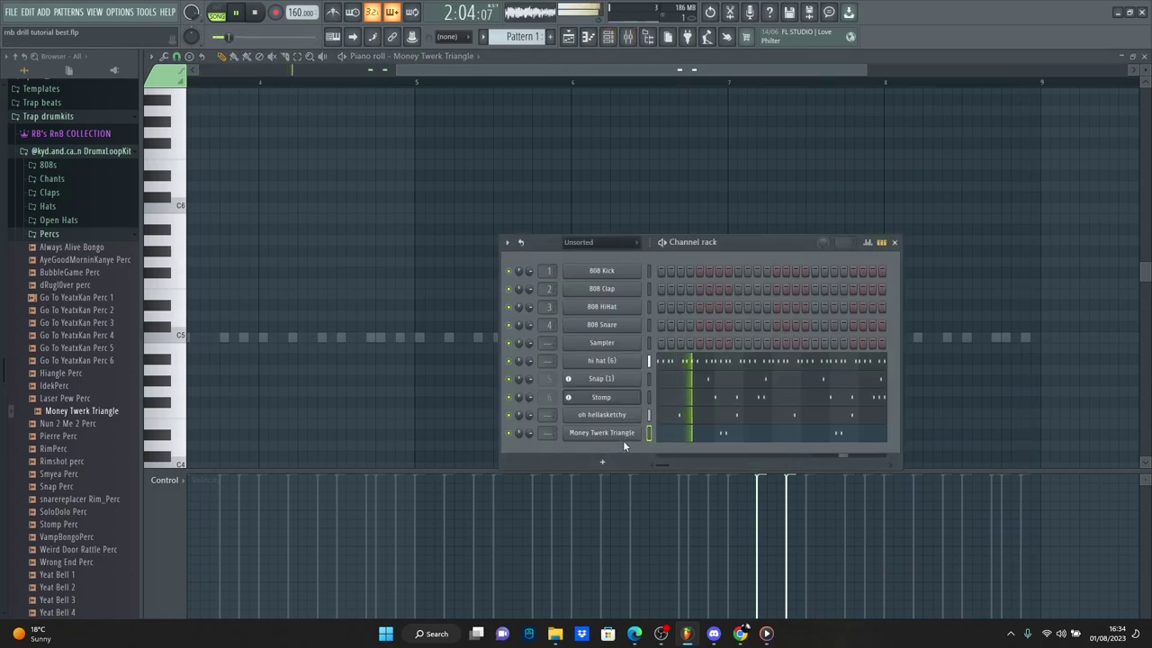
right_click(622, 439)
click(694, 575)
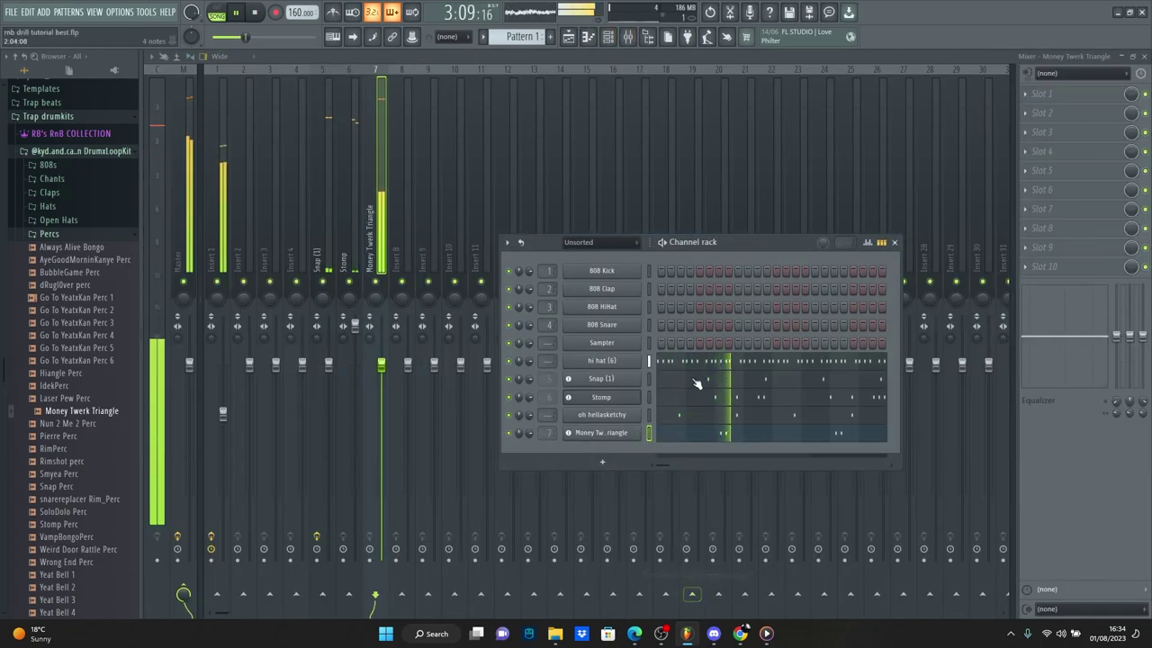
click(1041, 151)
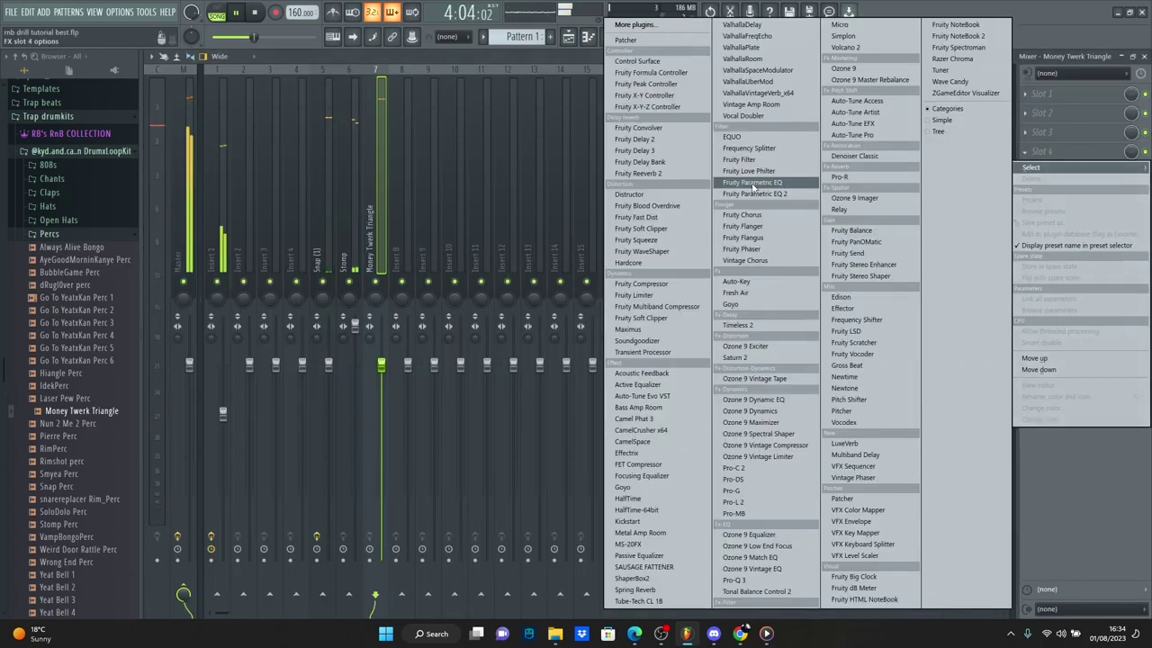
click(654, 142)
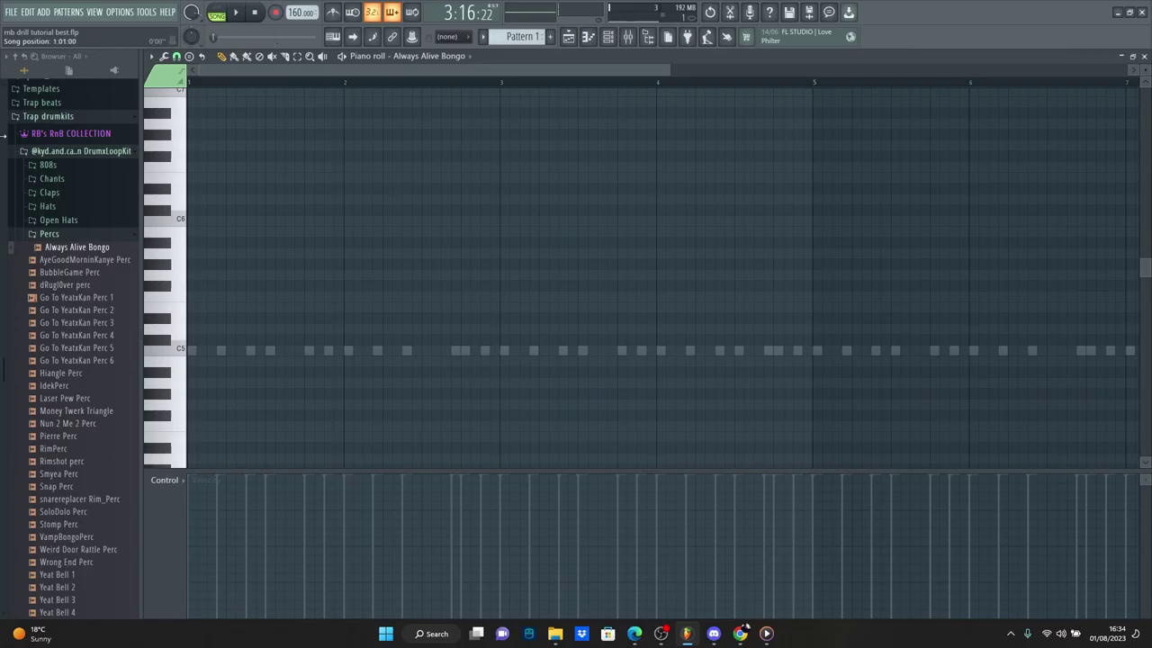
Collapse the Percs, DrumxLoopKit and Trap drumkits folders in the sample browser.
click(112, 236)
click(121, 151)
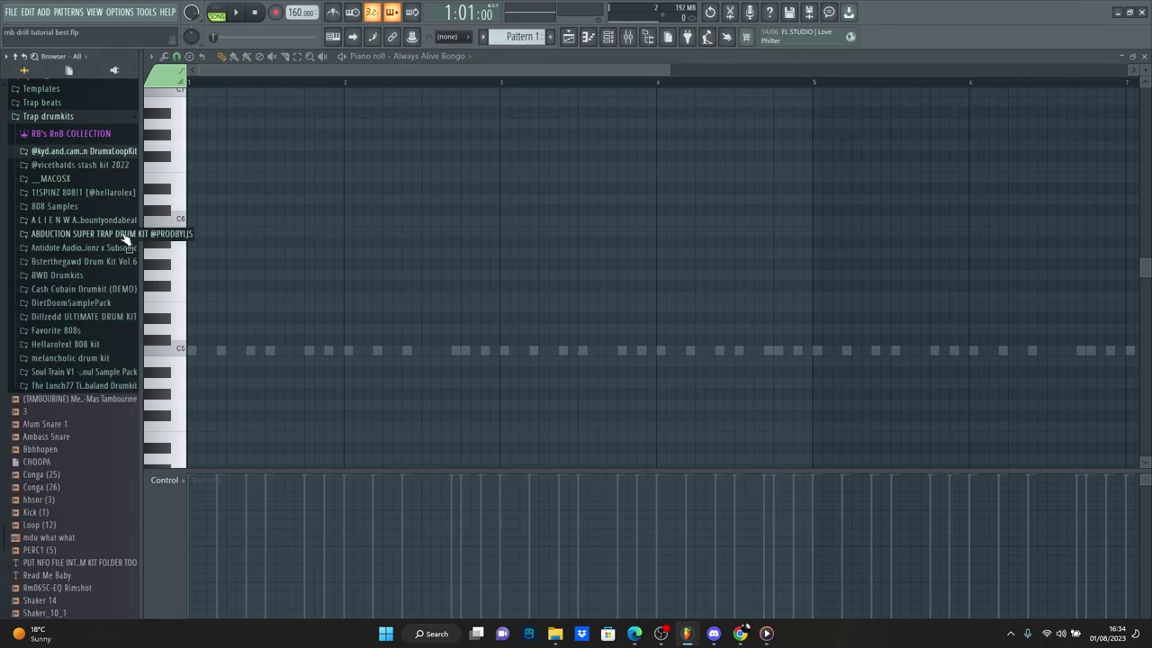
click(126, 118)
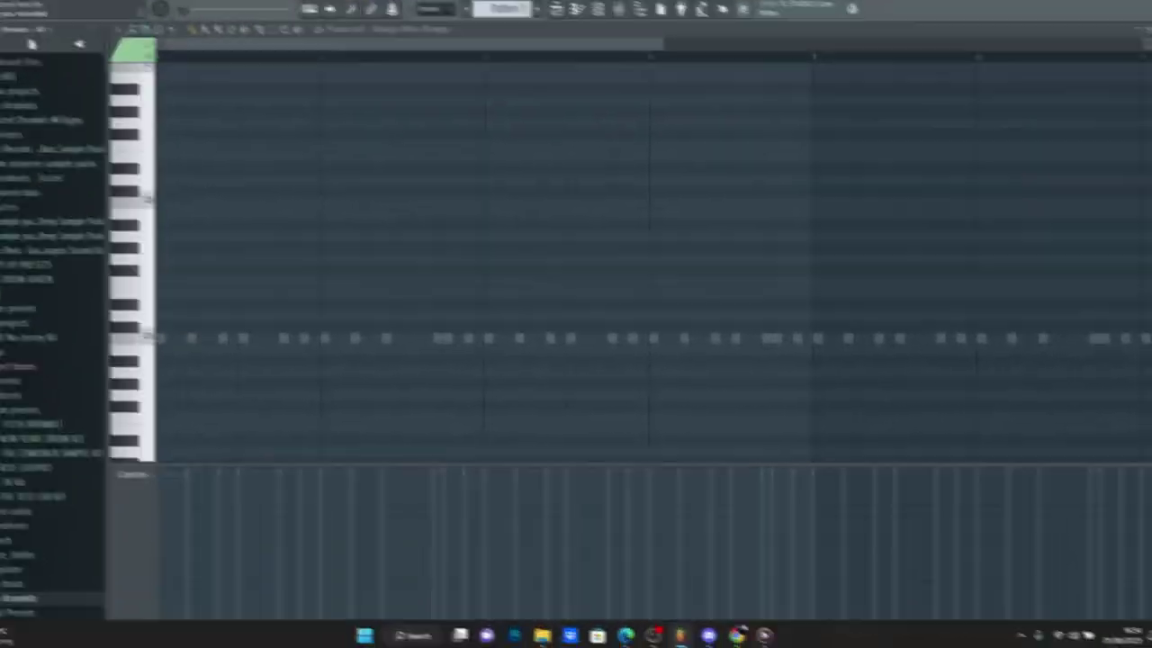
click(78, 605)
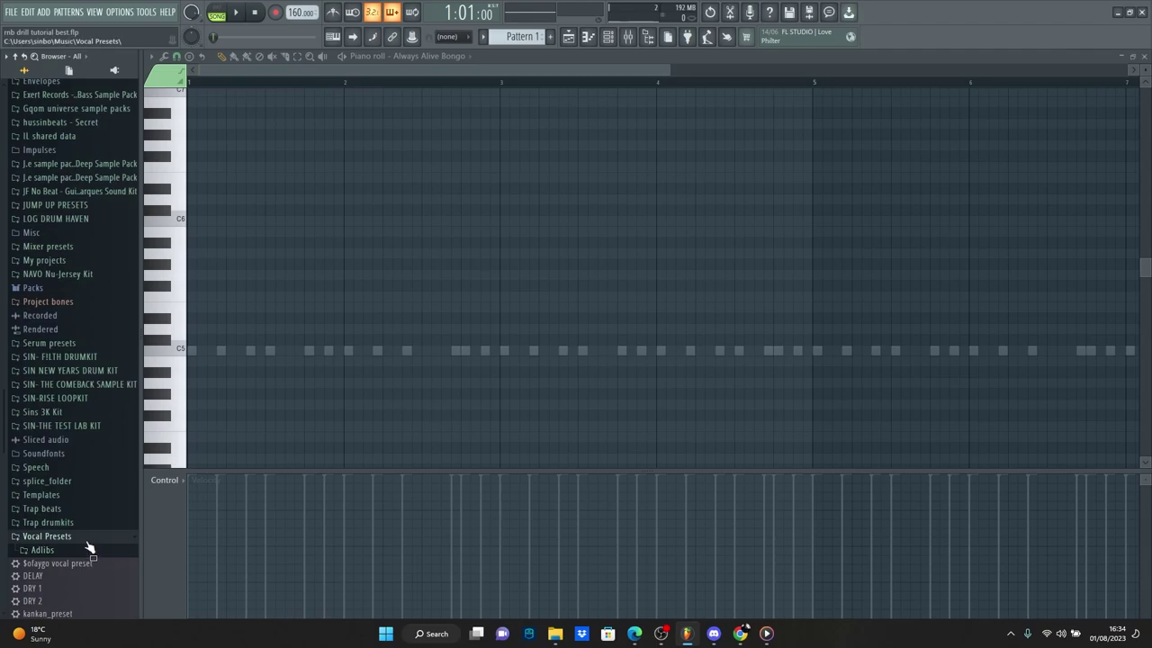
click(88, 538)
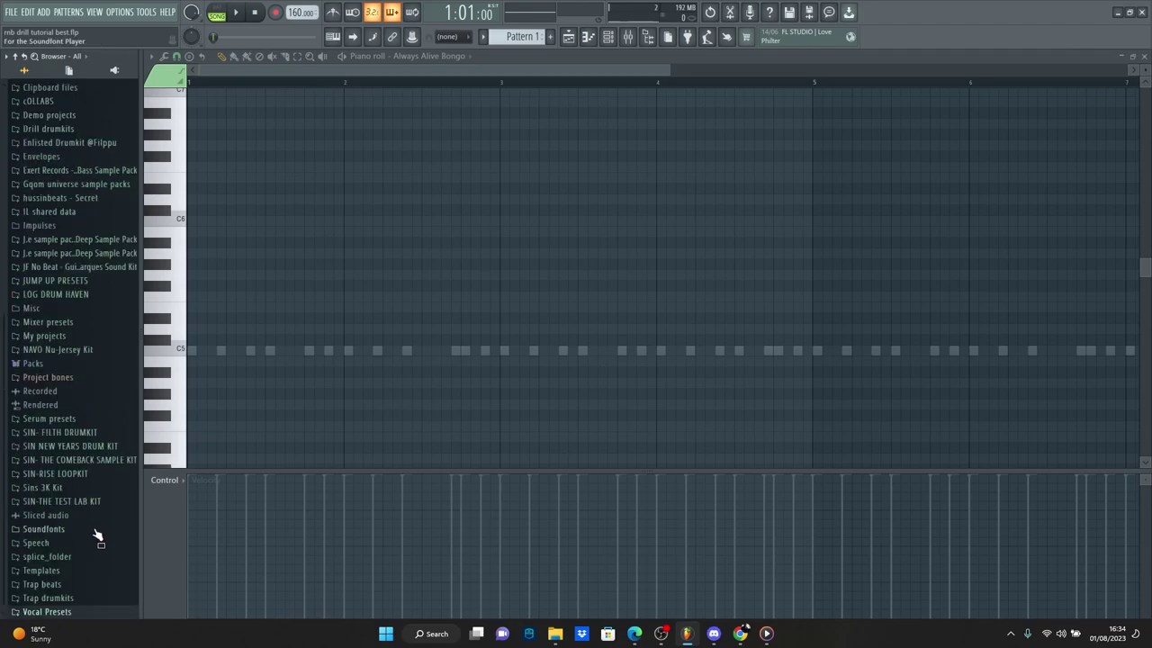
Load SPINZ BRAINS 808 from the 1!SPINZ 808!1 folder in Trap drumkits as a new channel.
click(94, 600)
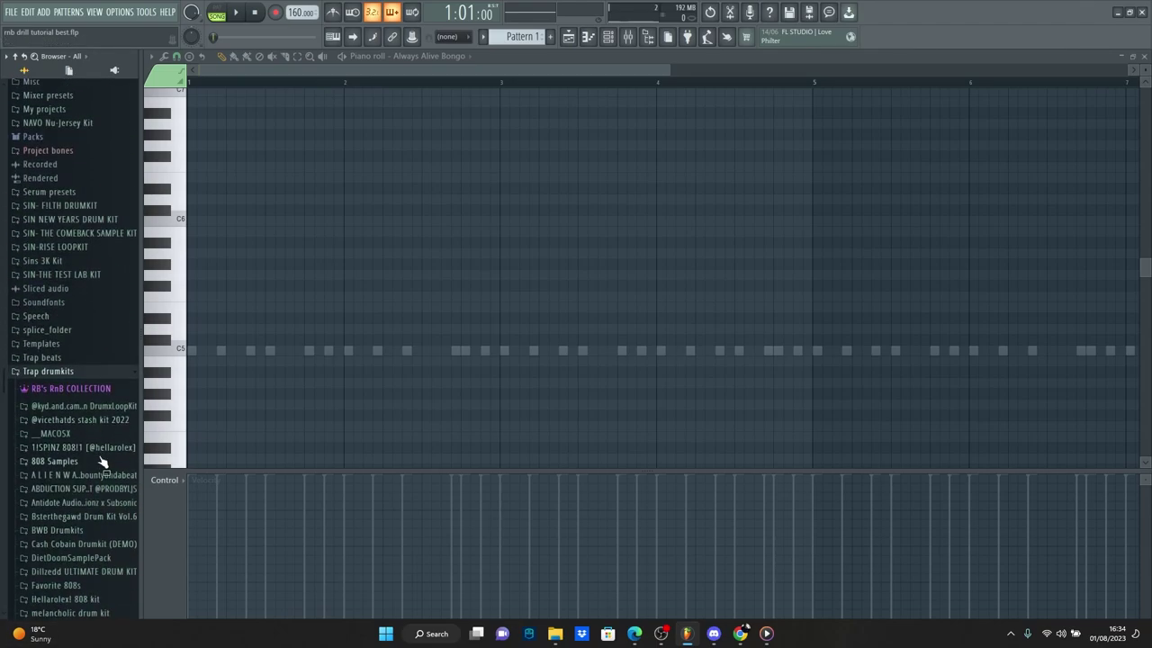
click(102, 459)
click(111, 179)
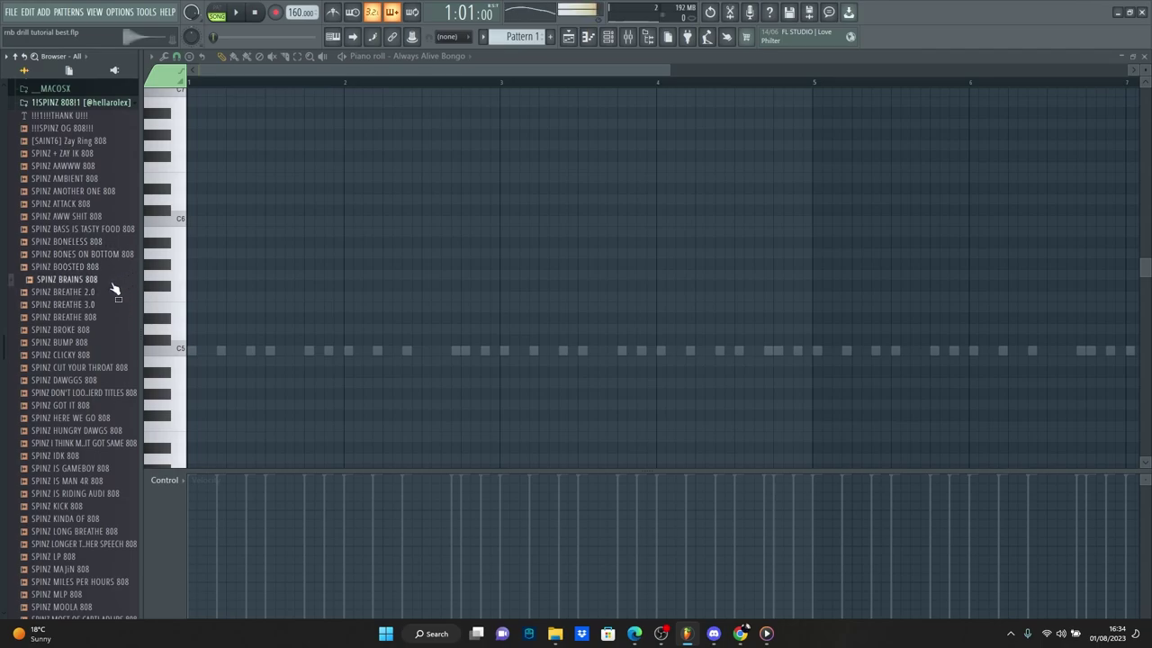
drag(494, 54, 598, 33)
drag(571, 484, 576, 484)
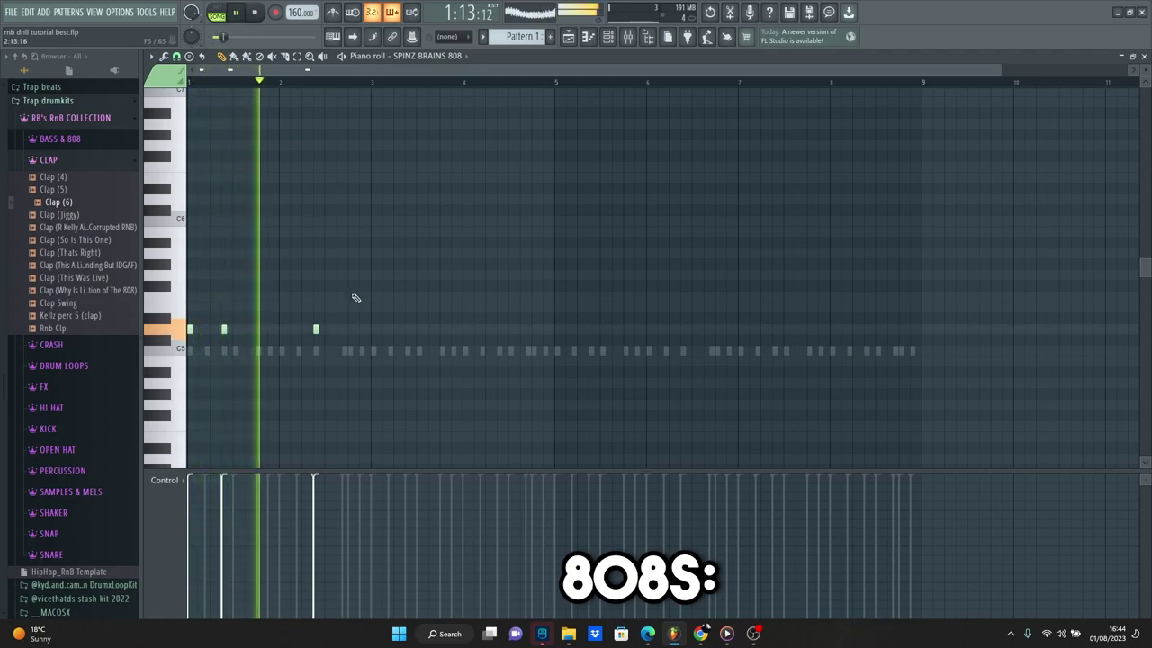
Add two one-beat A5 808 notes in bar 3, at steps 1 and 13.
click(372, 286)
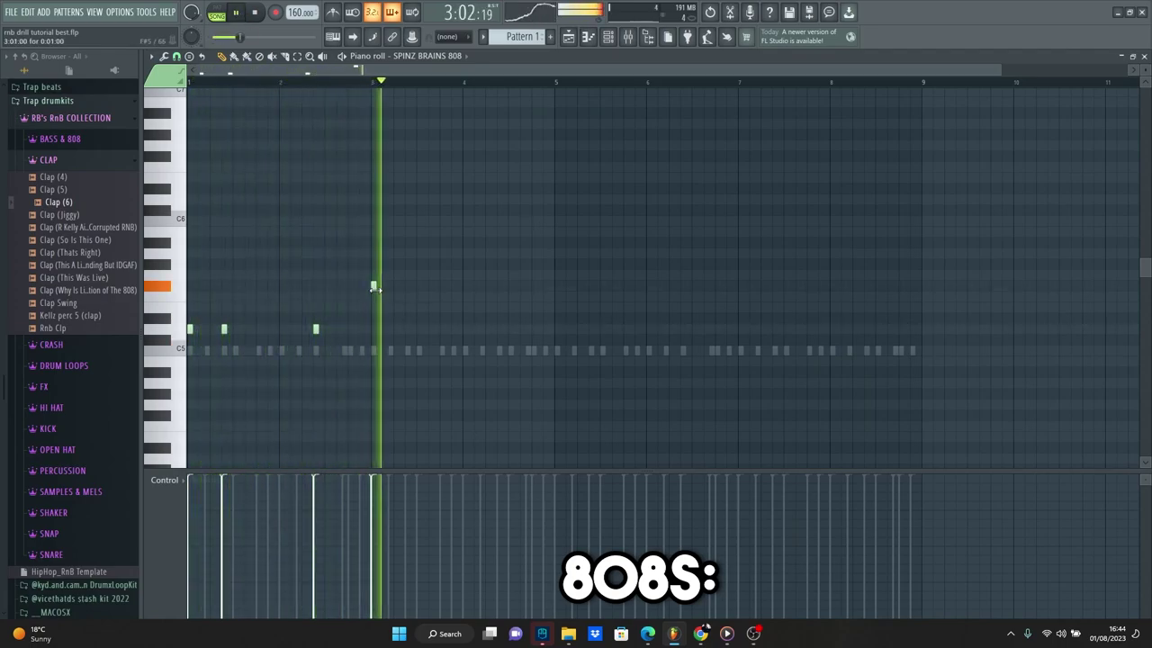
key(space)
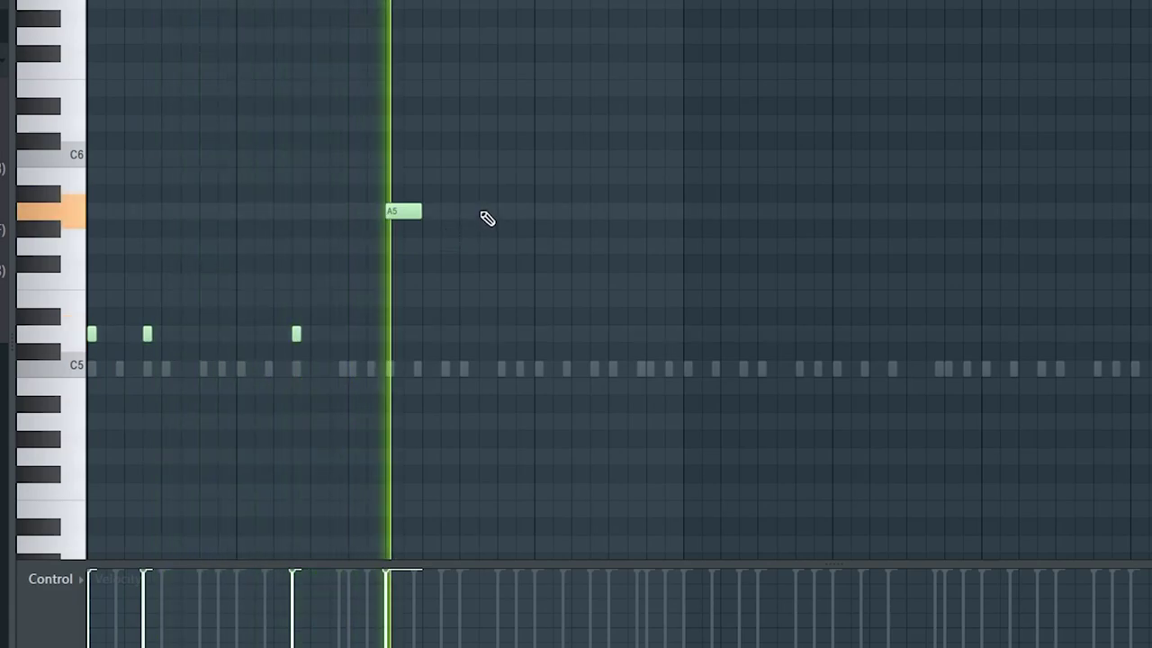
click(509, 216)
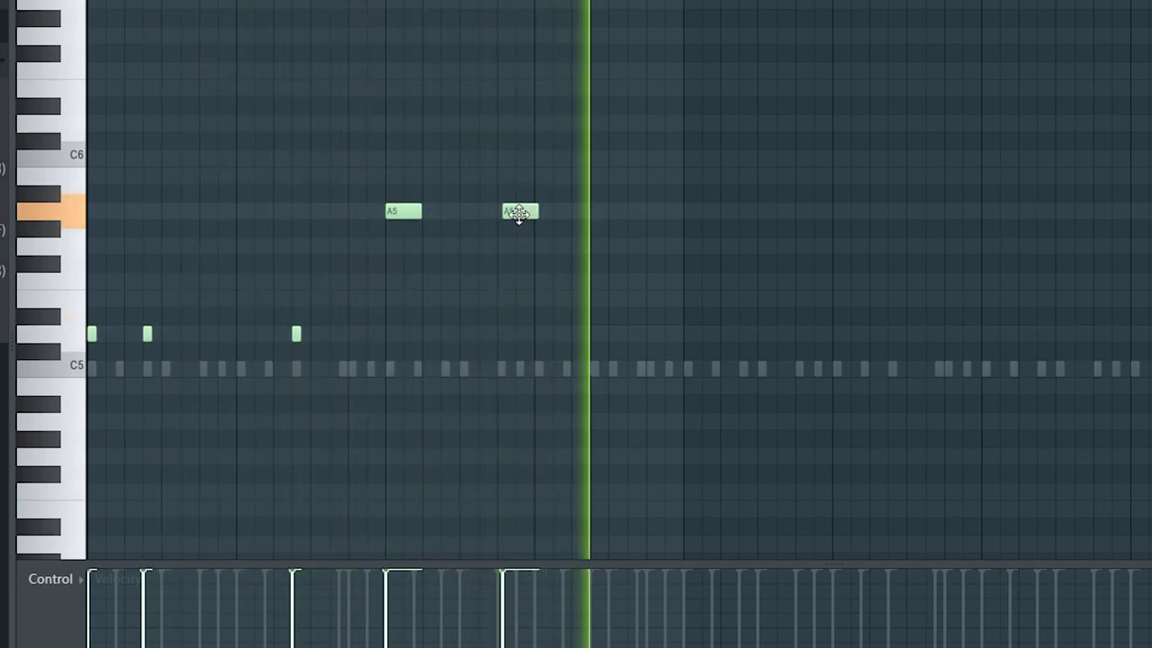
drag(515, 212, 504, 209)
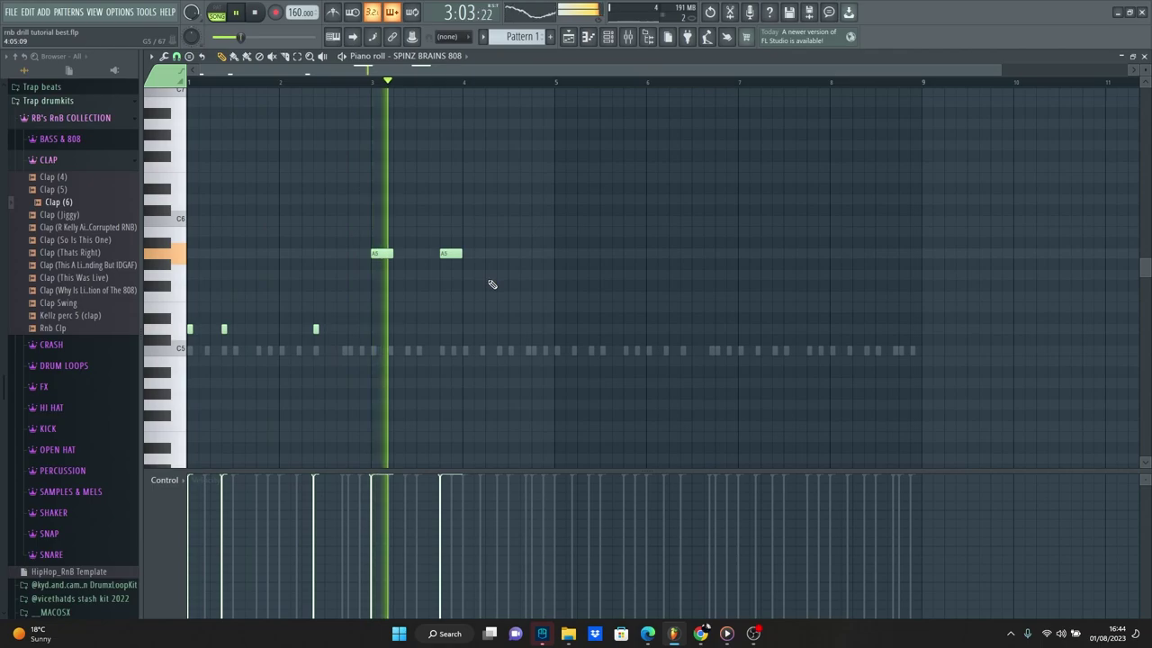
Add a one-beat E5 808 note at step 7 of bar 4, auditioning the pattern with playback.
click(511, 297)
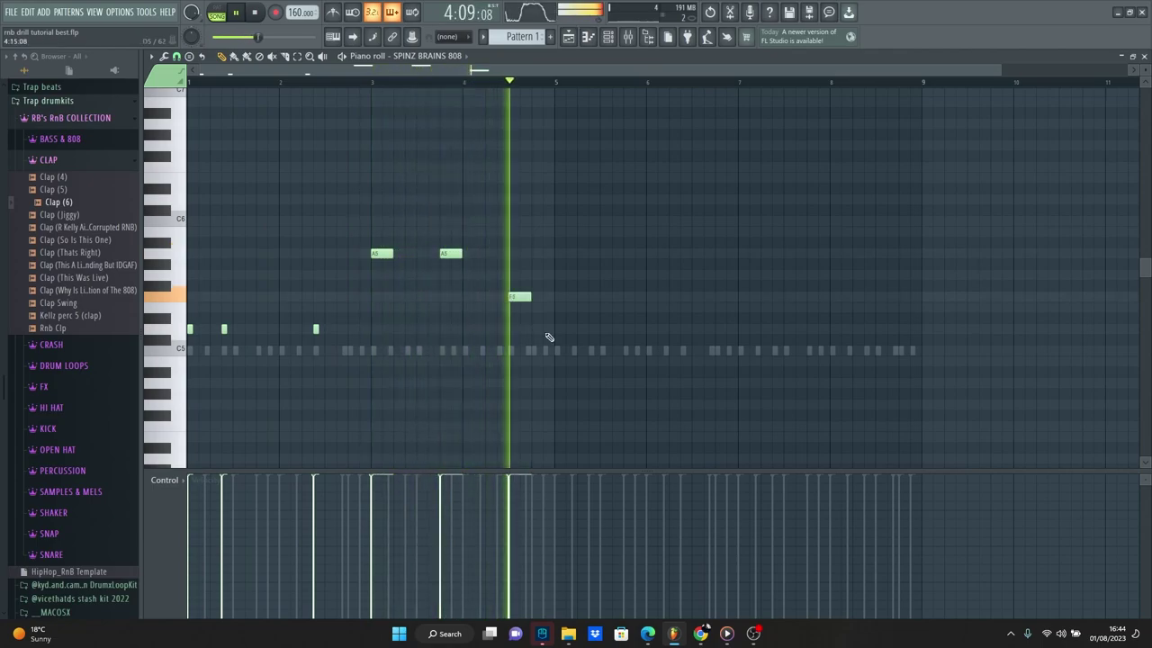
key(space)
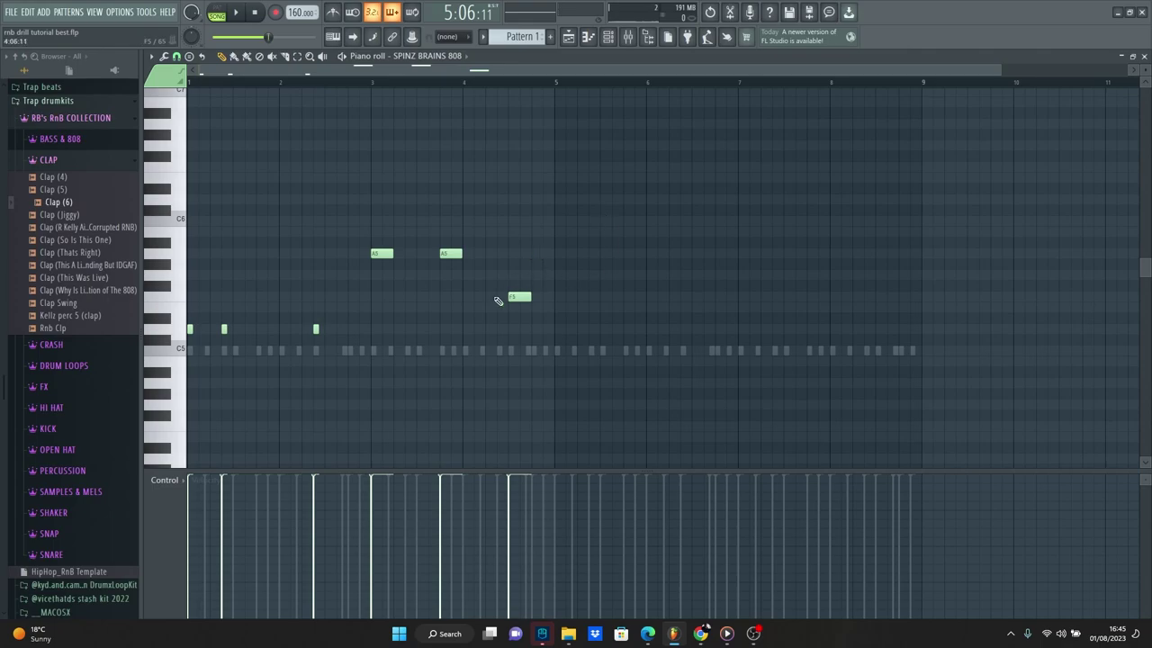
mouse_move(514, 295)
mouse_down()
mouse_move(520, 317)
mouse_move(520, 307)
mouse_up()
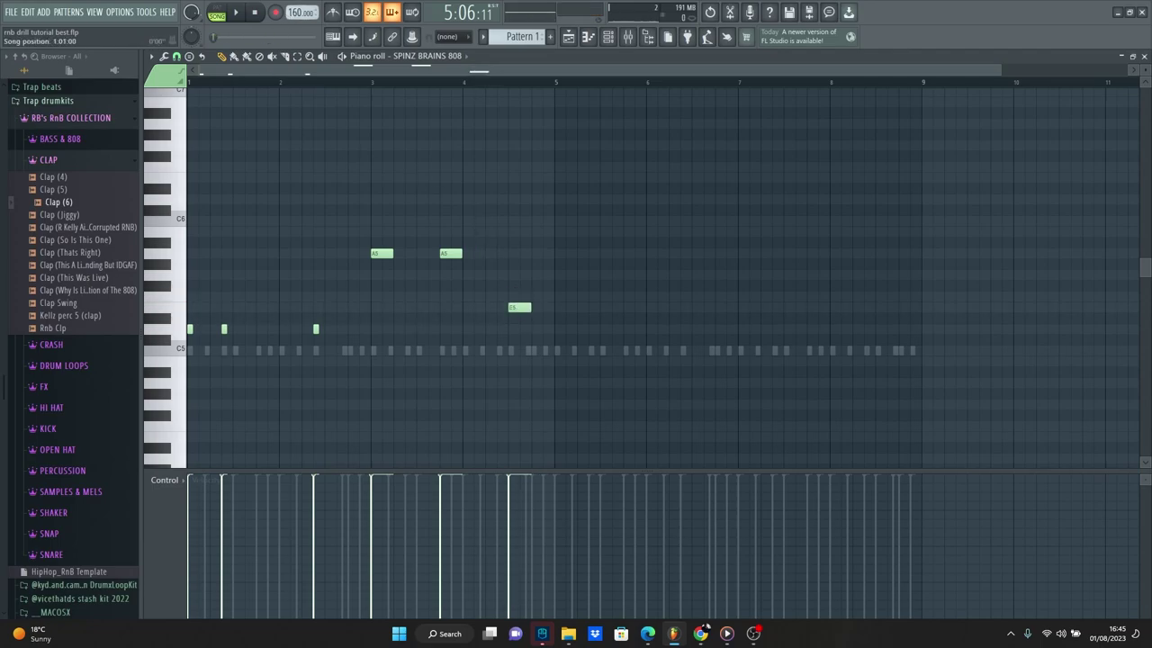
key(space)
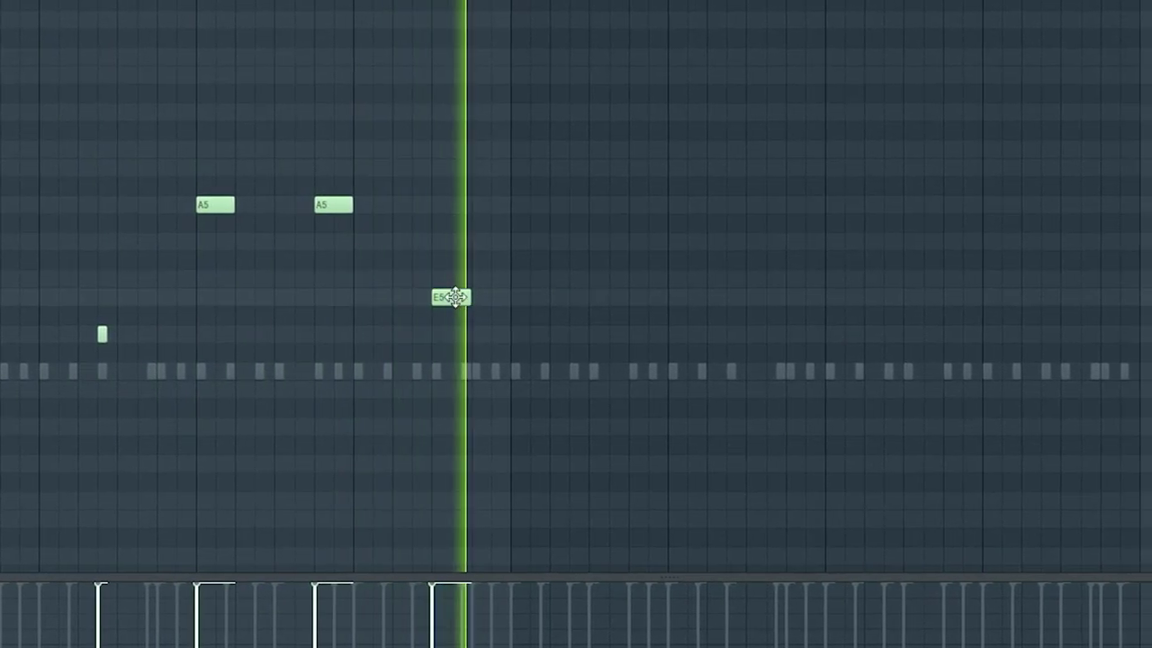
key(space)
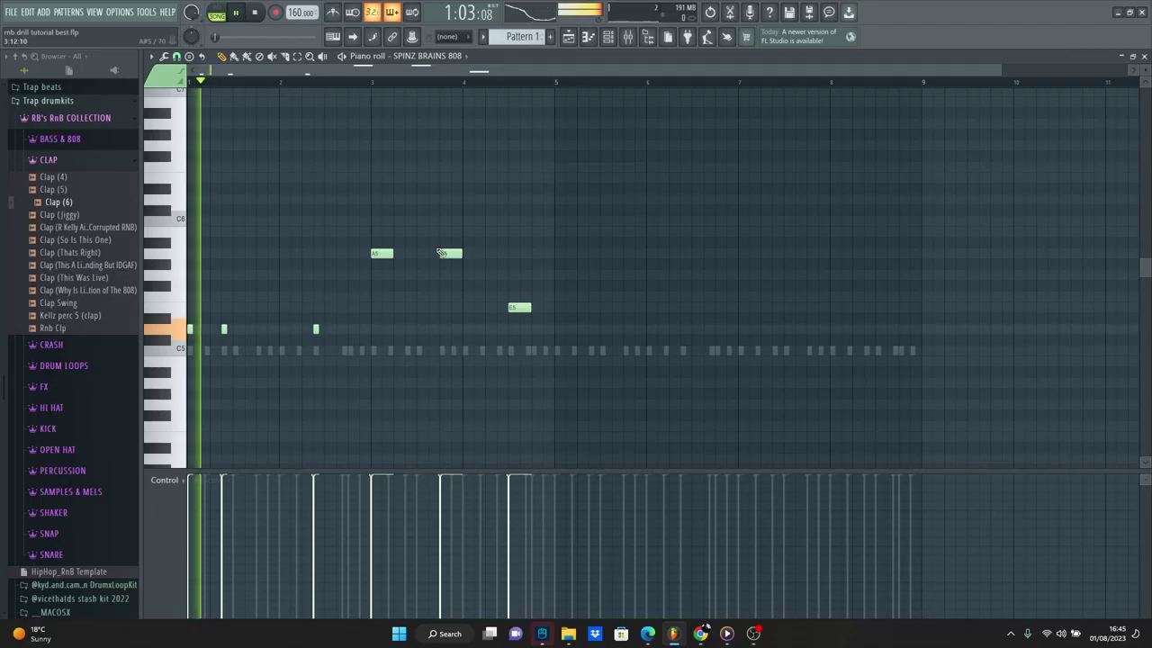
key(space)
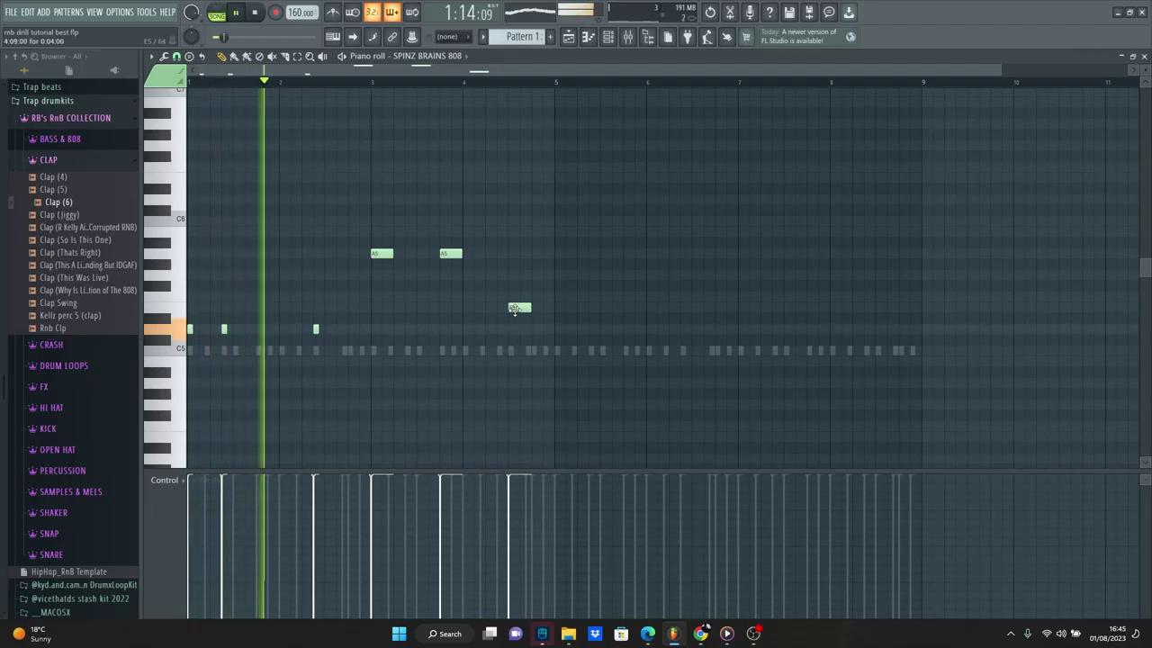
mouse_move(505, 309)
mouse_down()
mouse_move(515, 311)
mouse_move(503, 312)
mouse_up()
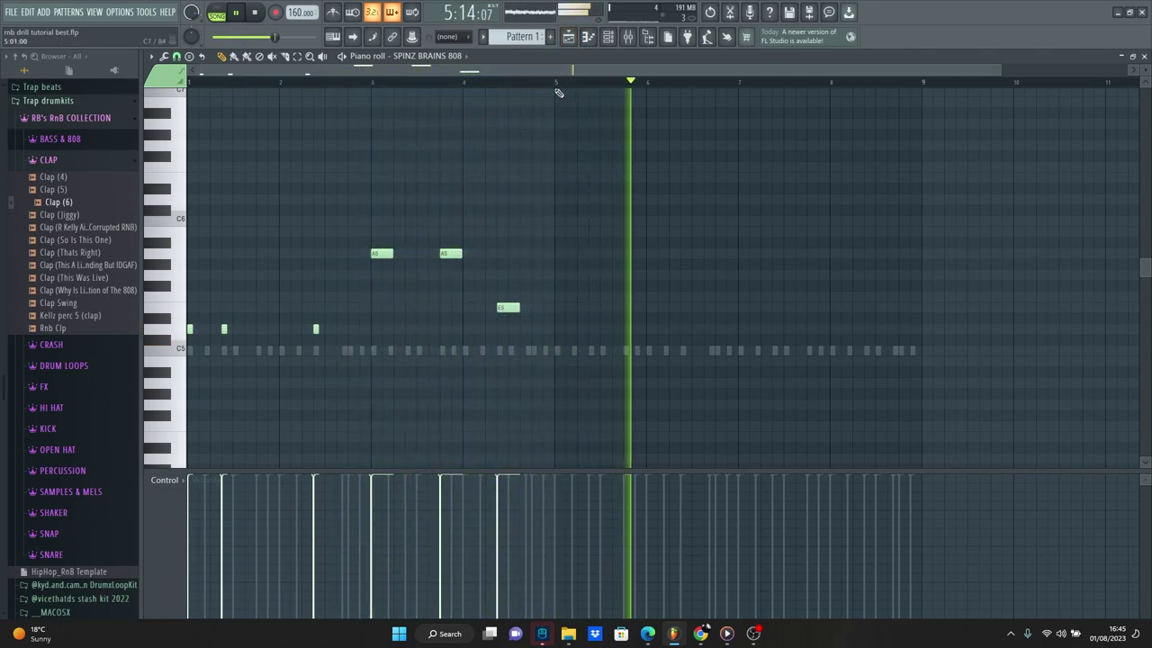
Save a new version of the project, duplicate the 808 notes of bars 1–4 into bars 5–8, and play the result from the start.
drag(556, 83, 187, 83)
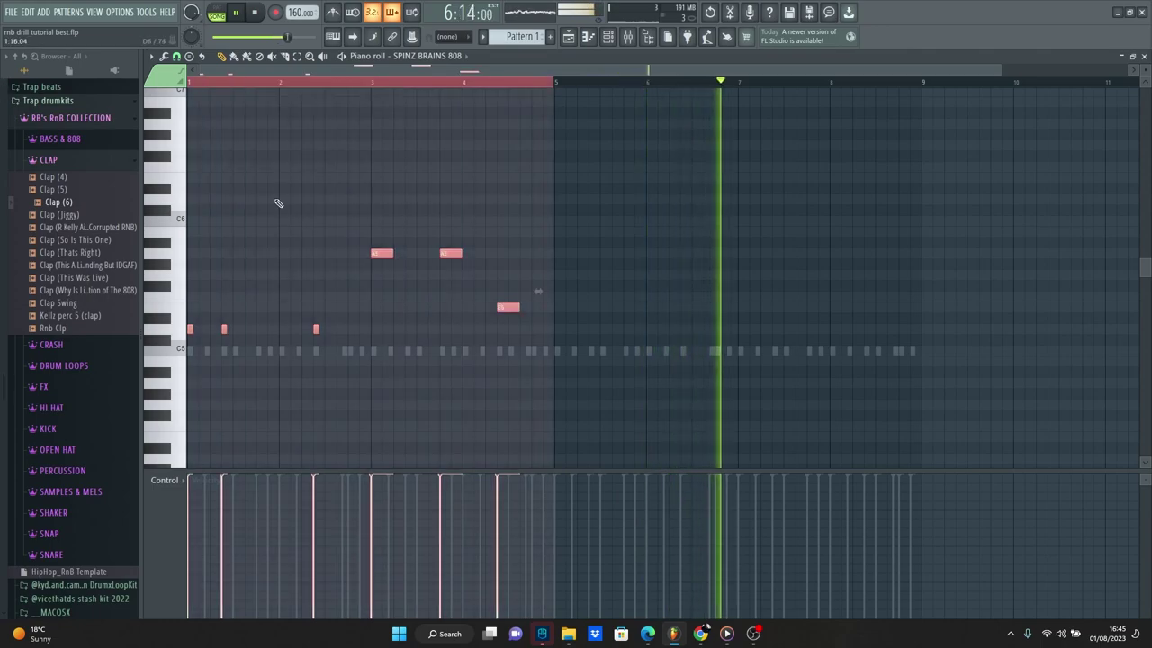
click(546, 91)
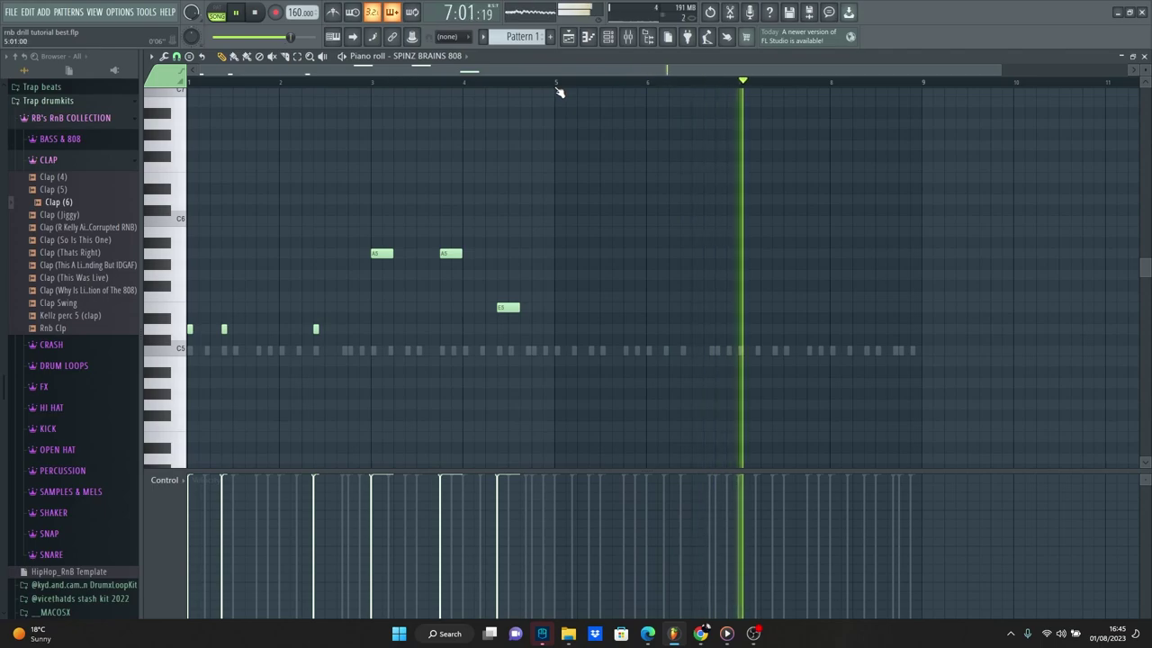
key(ctrl+a)
key(ctrl+n)
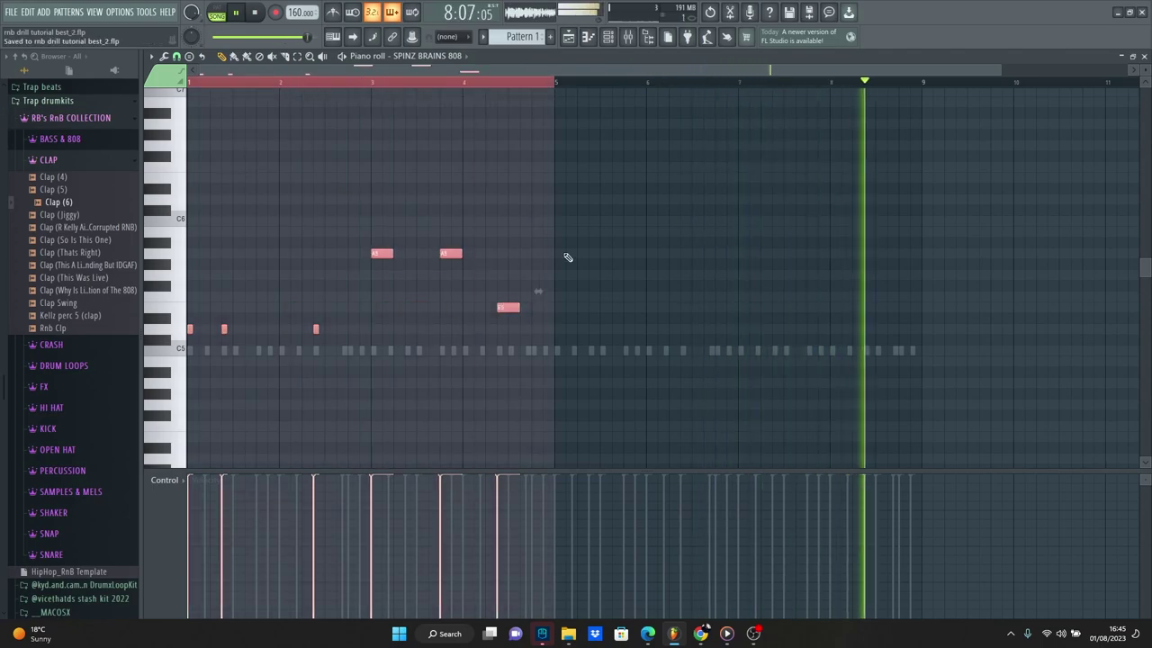
key(ctrl+b)
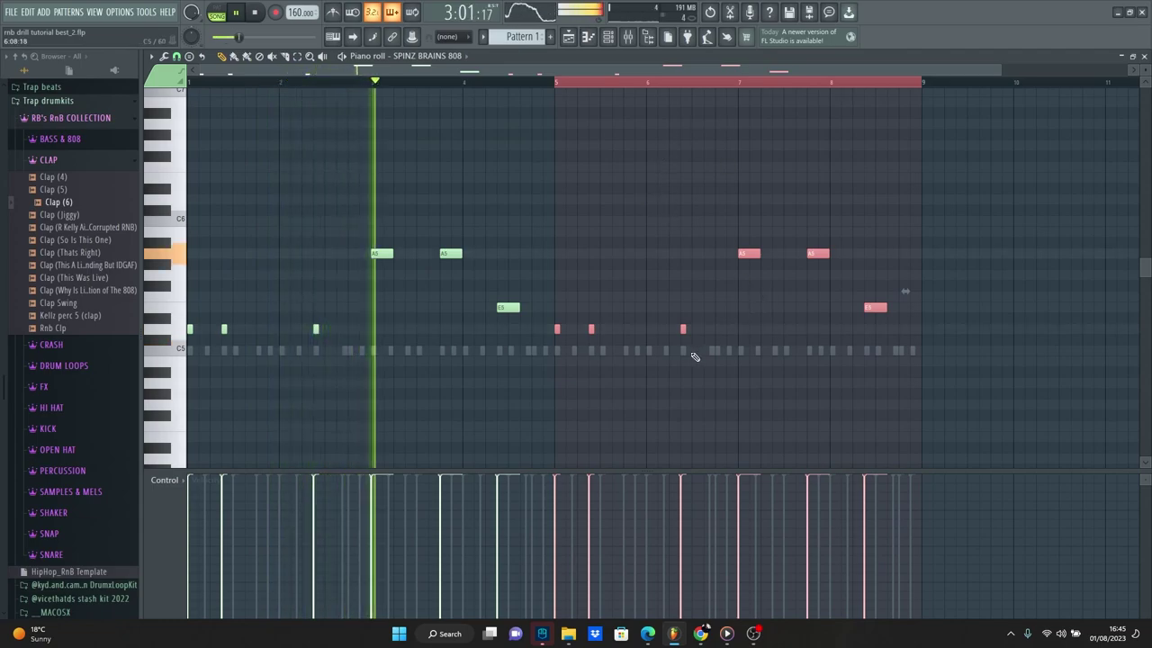
click(773, 83)
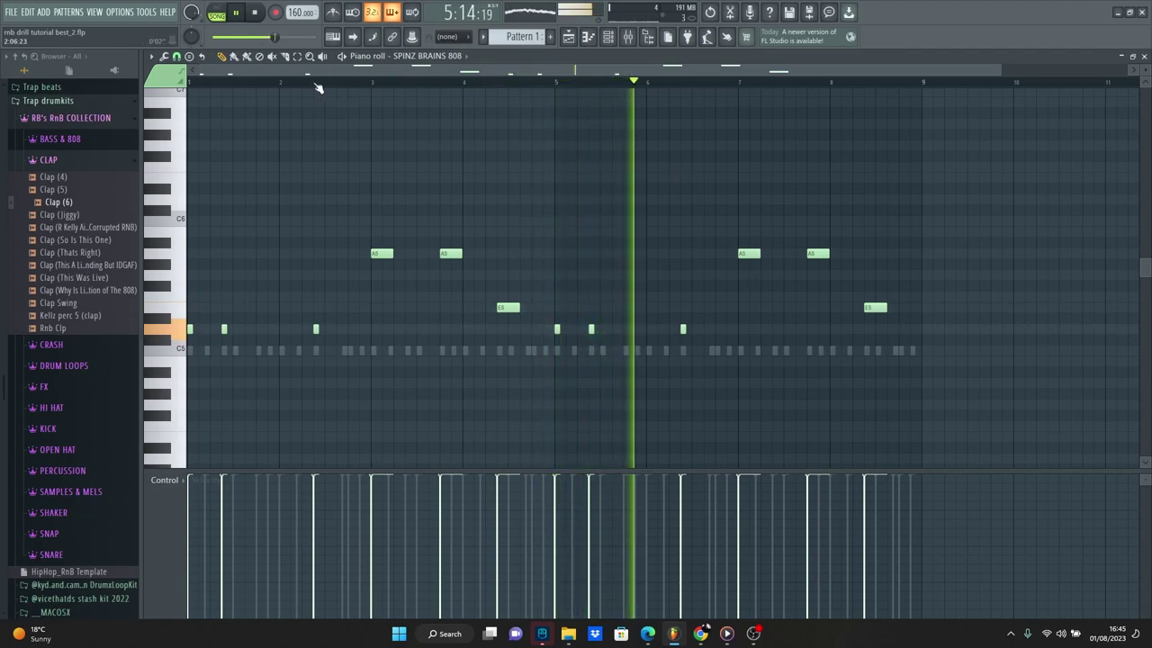
click(213, 37)
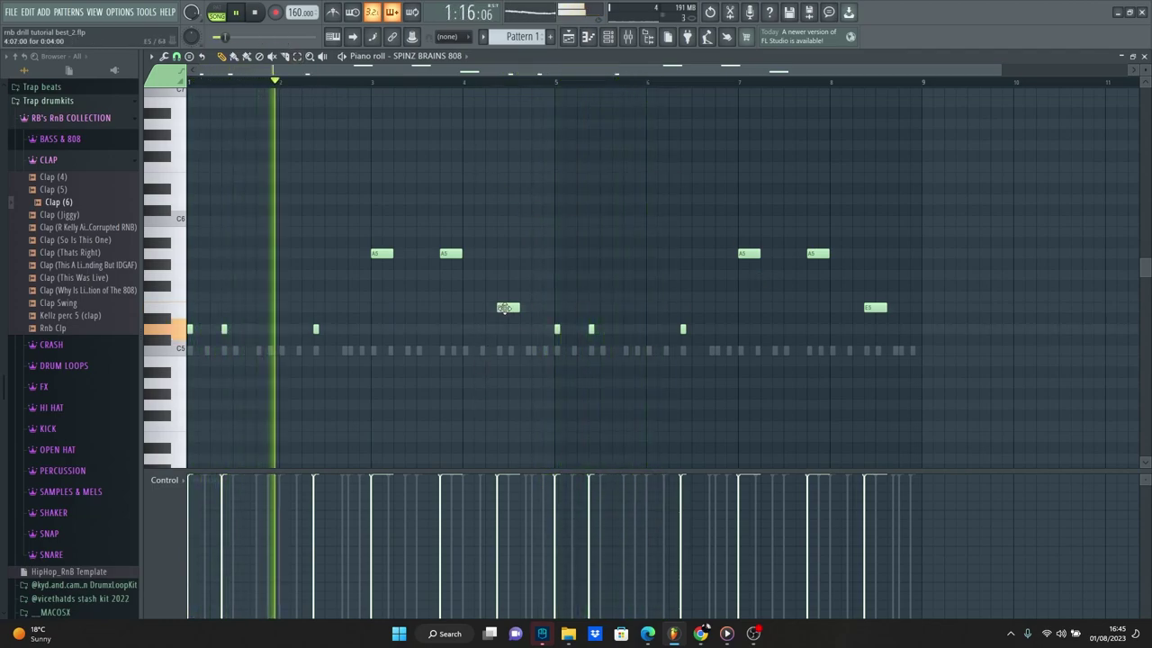
key(space)
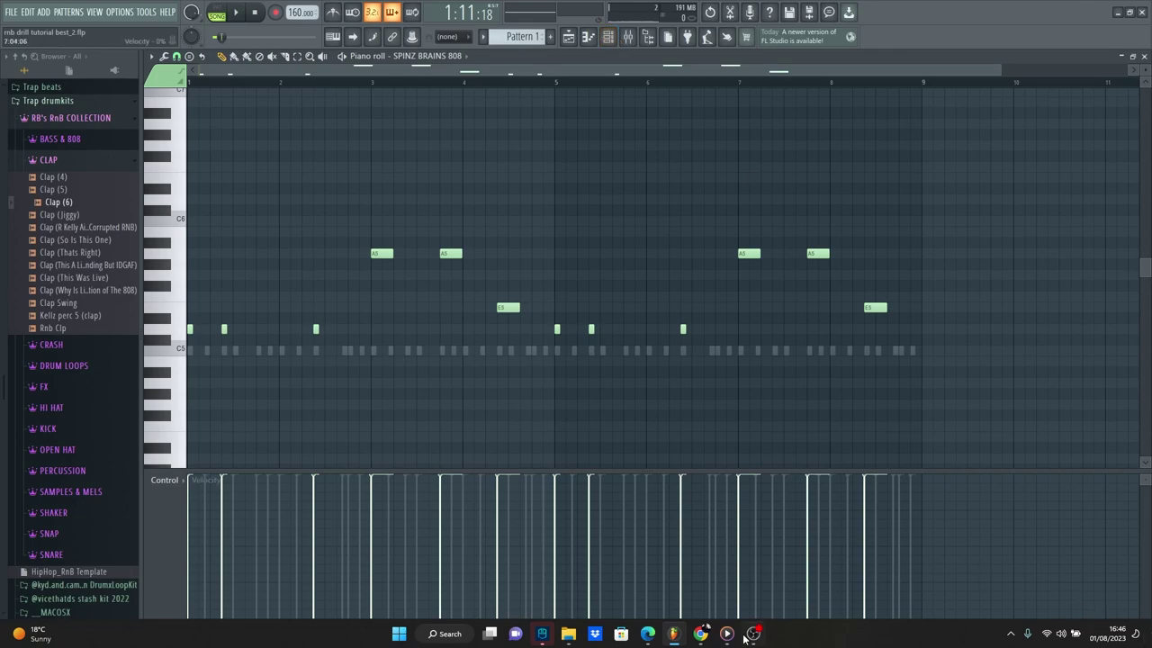
Open the playlist and examine how the pattern clips, riser effects and Love Philter automation are arranged across the song.
mouse_move(740, 641)
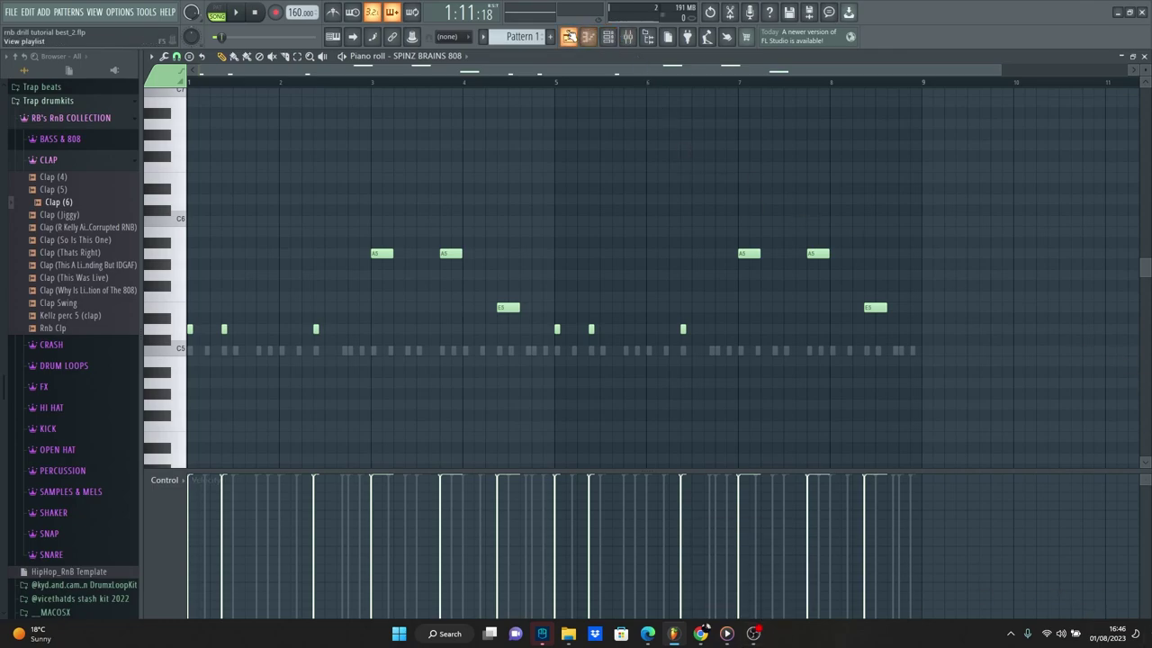
click(568, 36)
click(609, 36)
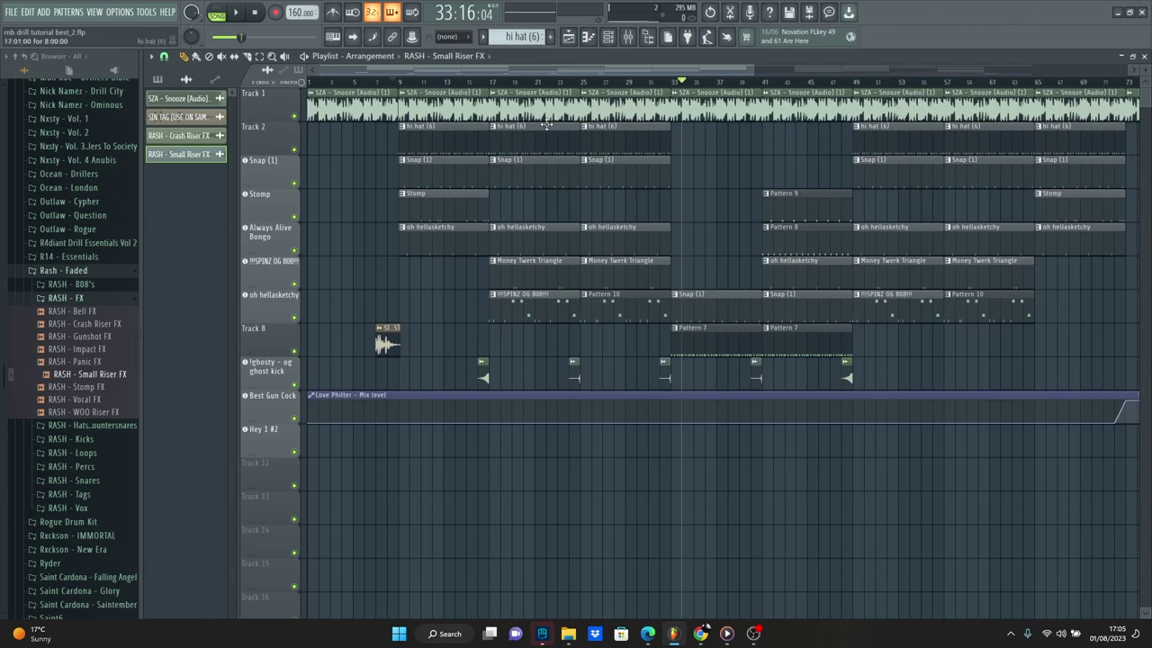
drag(711, 85, 776, 142)
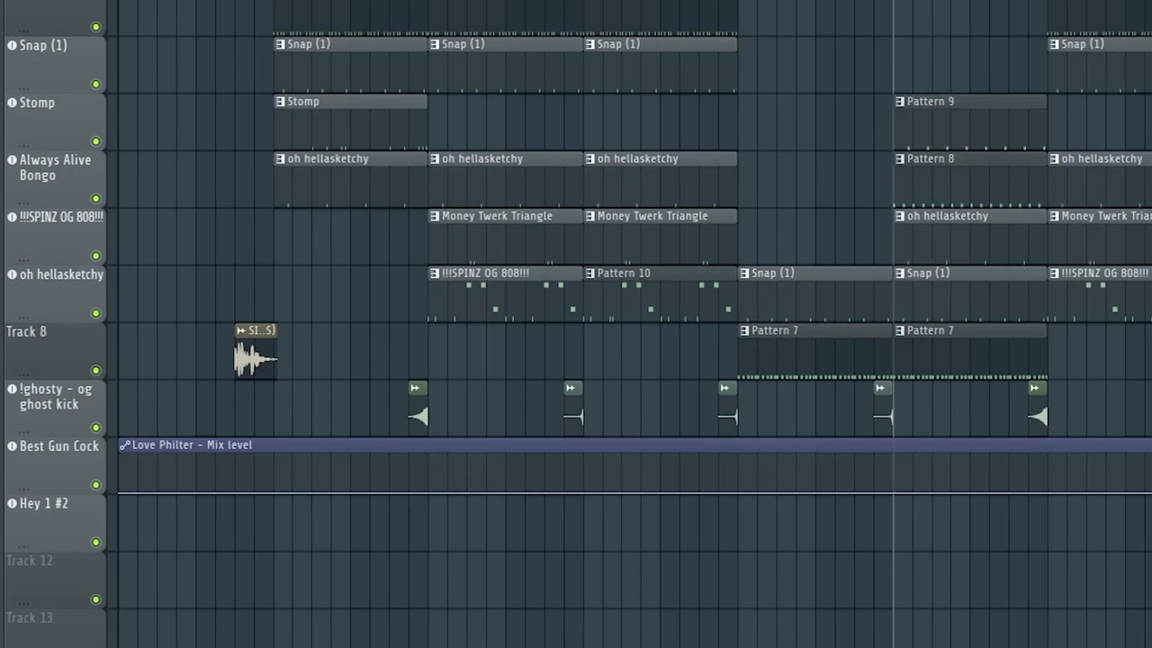
scroll(635, 324, right, 5)
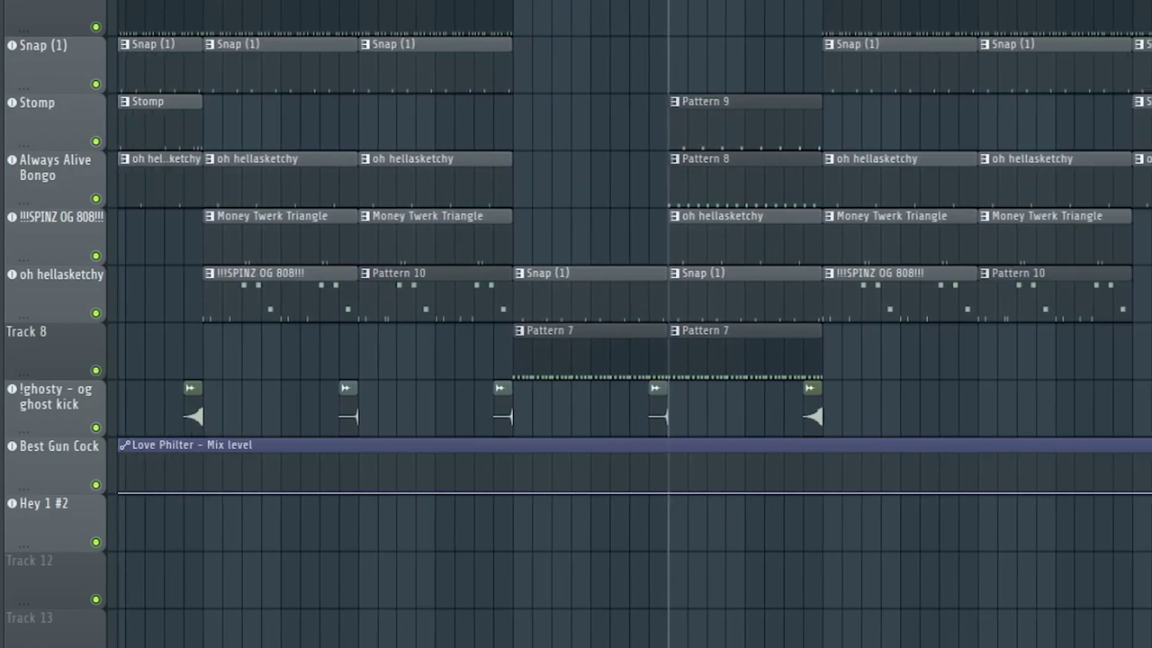
drag(668, 0, 360, 135)
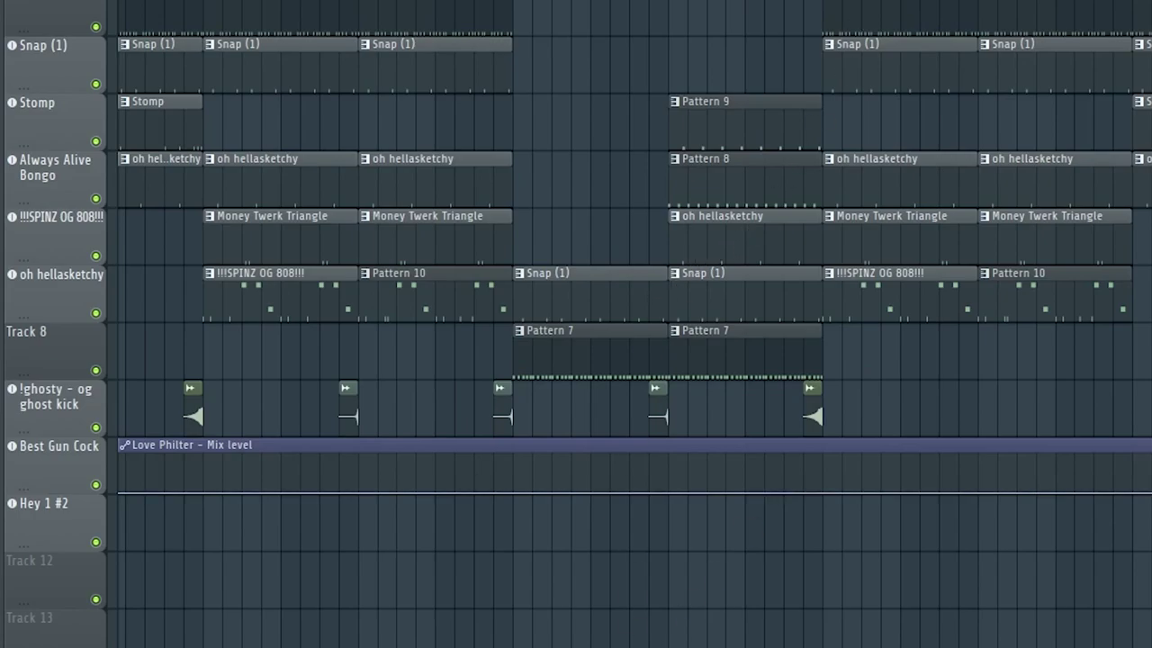
scroll(630, 225, up, 5)
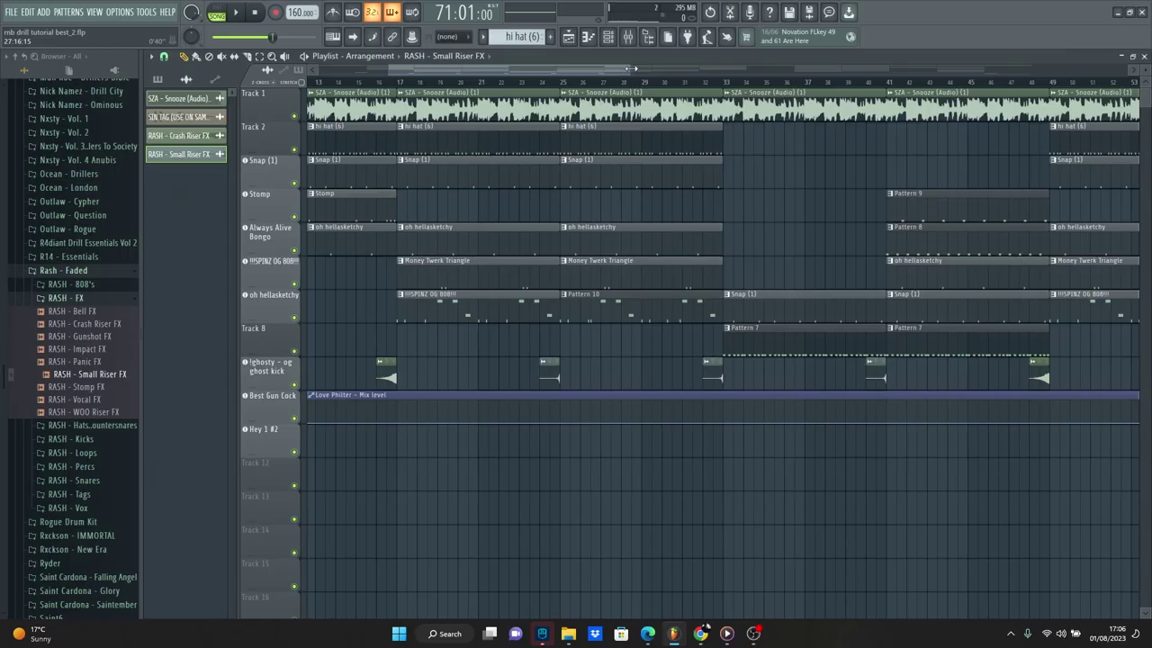
scroll(635, 432, down, 3)
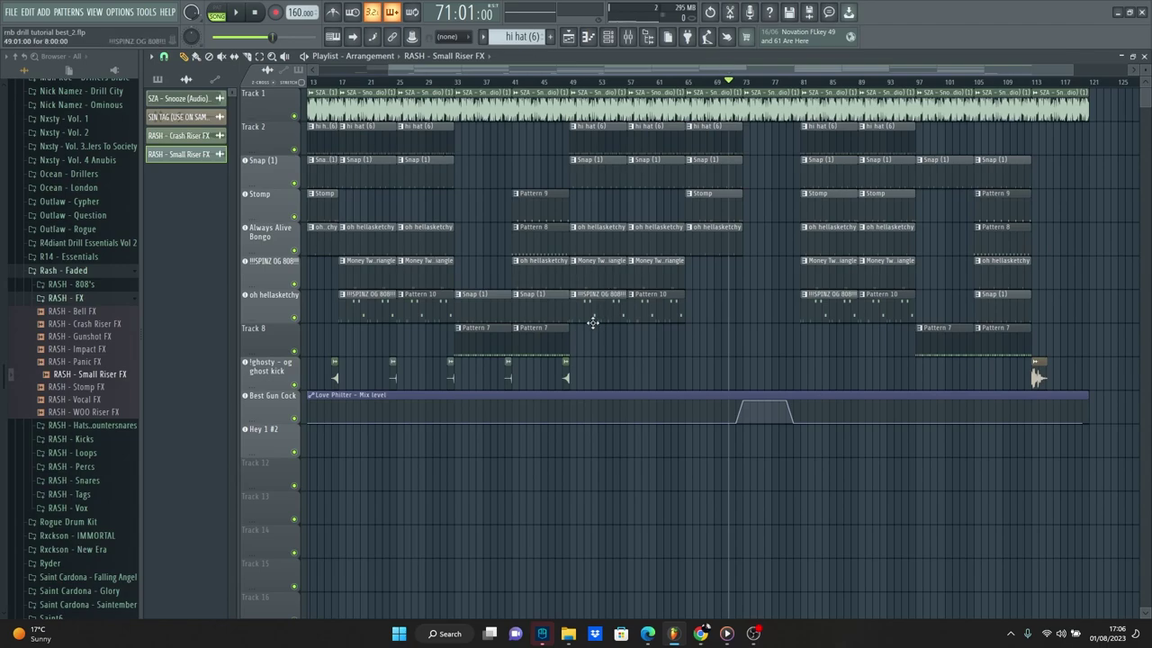
On the ghost kick track, place RASH - Crash Riser FX just before bar 81 and RASH - Small Riser FX just before bars 89 and 97.
click(567, 368)
click(797, 387)
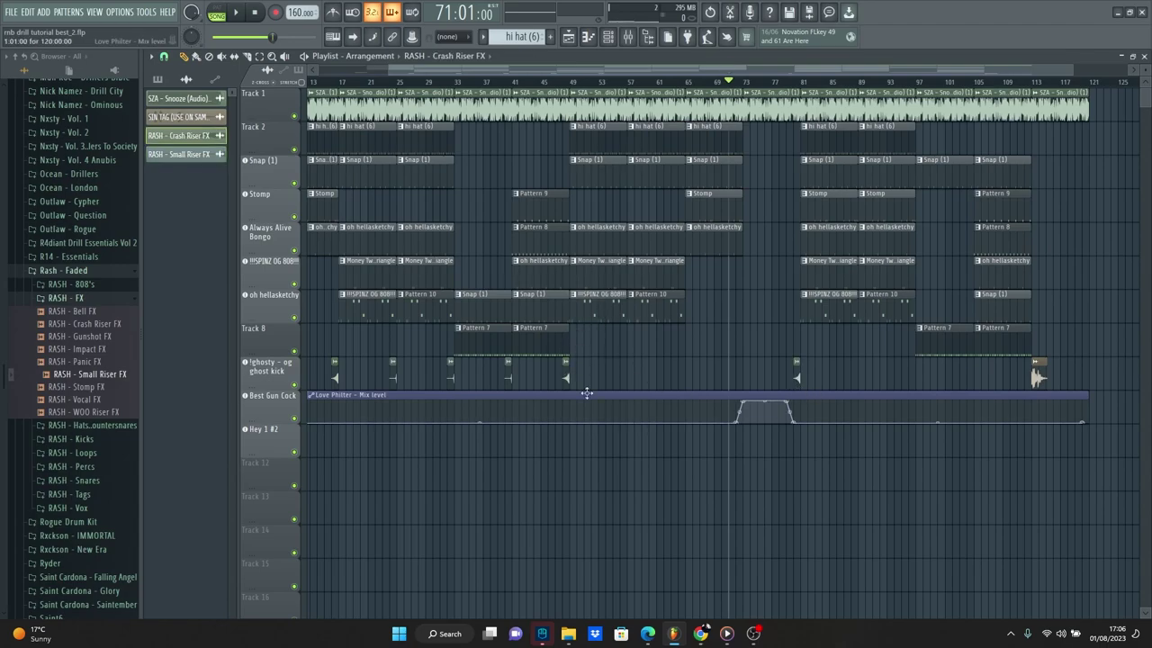
click(1036, 376)
click(911, 381)
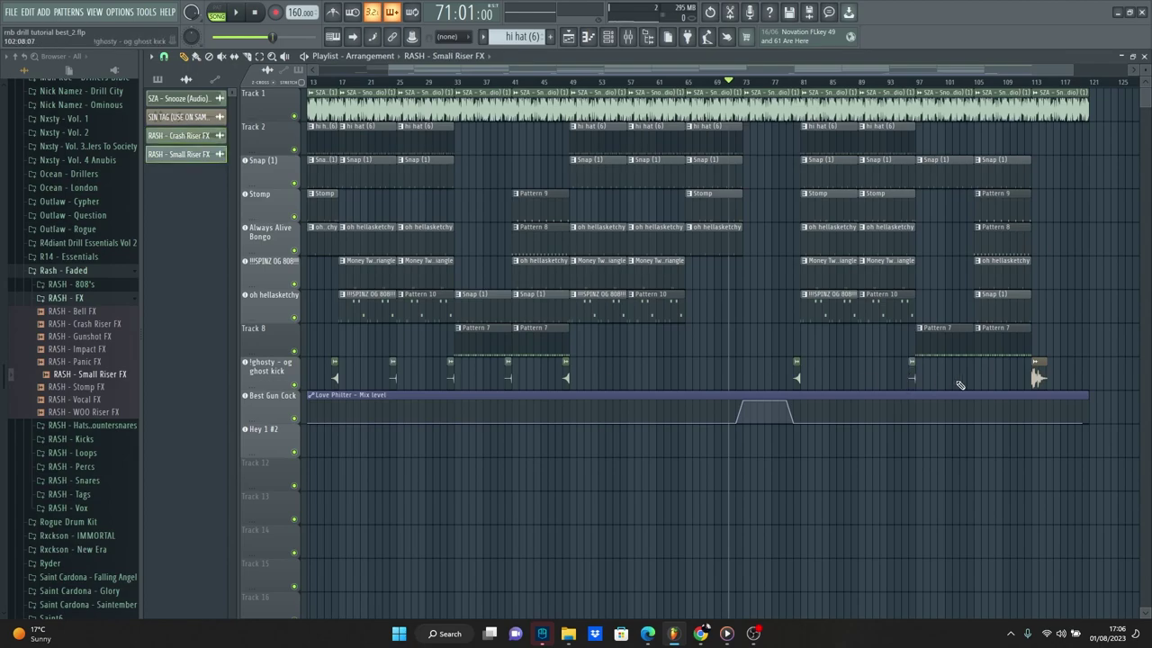
click(848, 368)
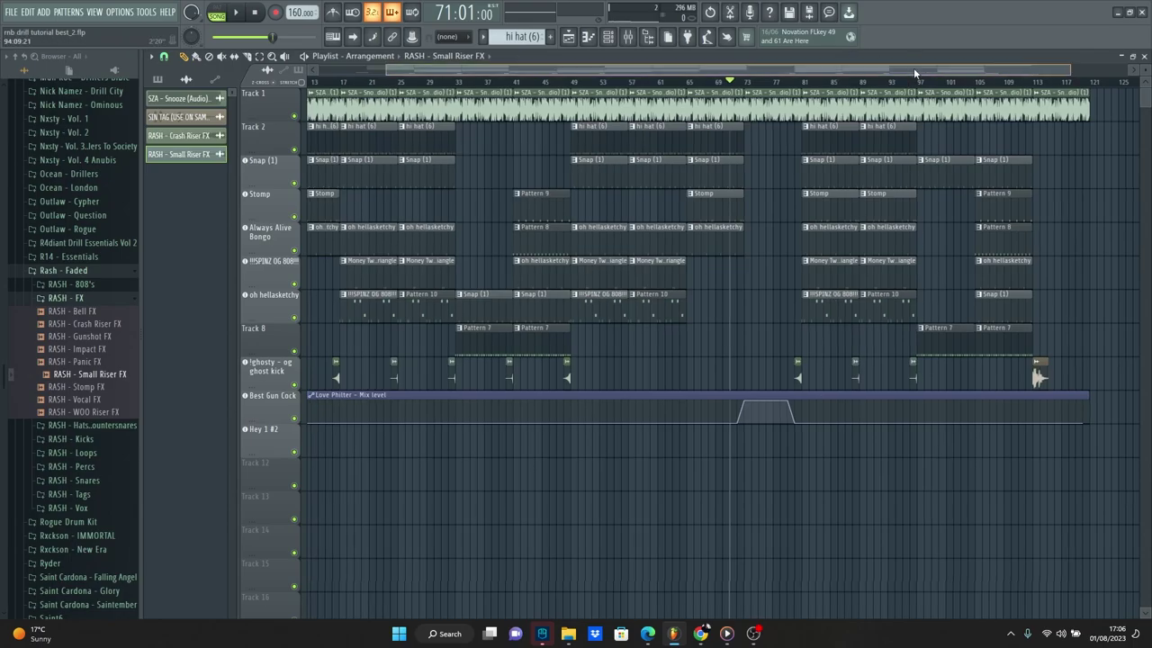
Play the complete arrangement from the beginning of the song.
drag(931, 67, 154, 138)
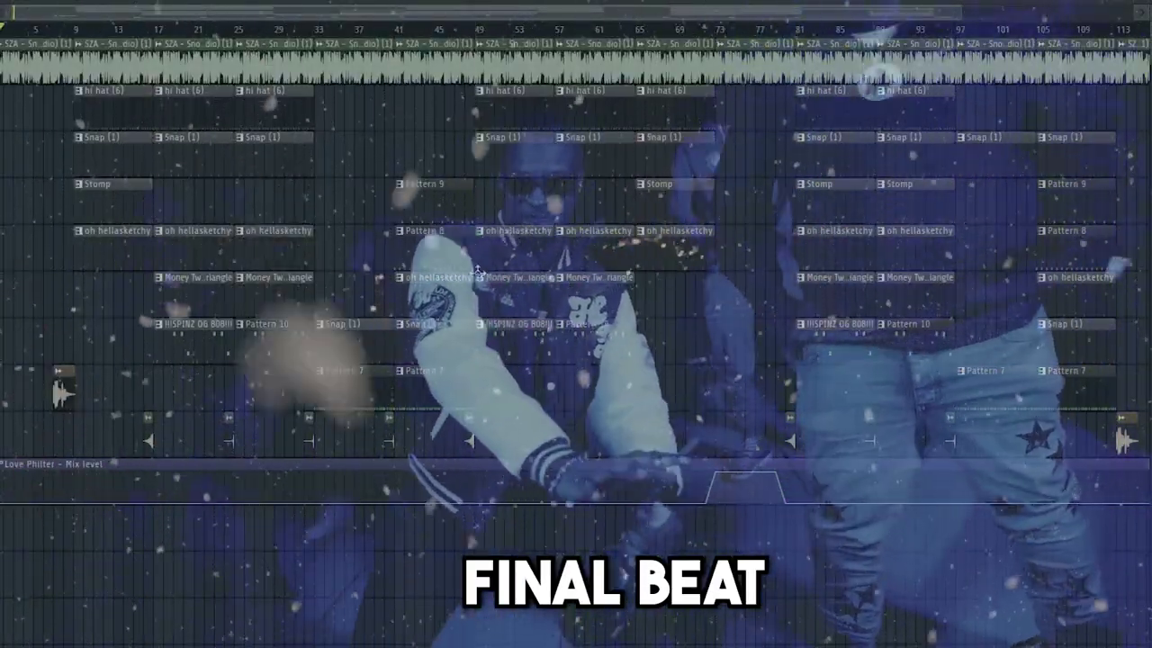
key(space)
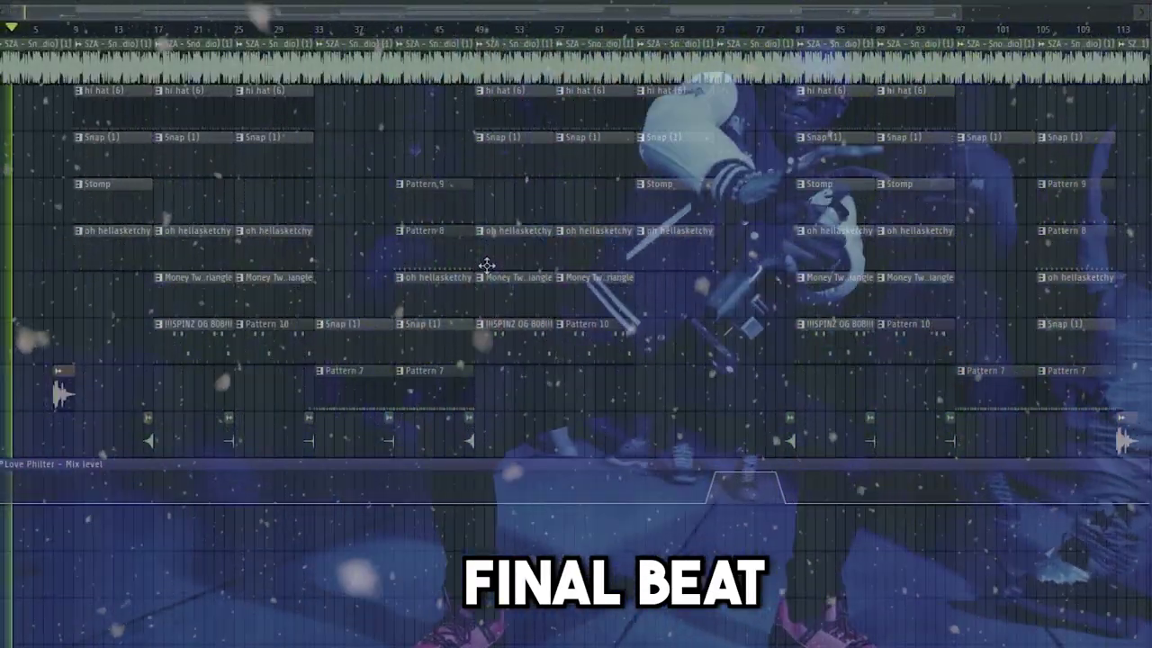